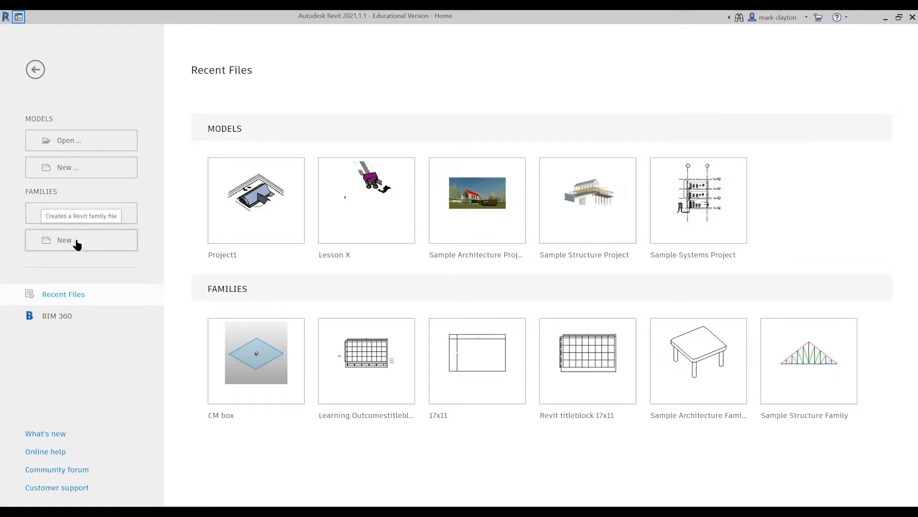
# Step: Create a new family from the Mass.rft template in the Conceptual Mass folder
pyautogui.click(70, 244)
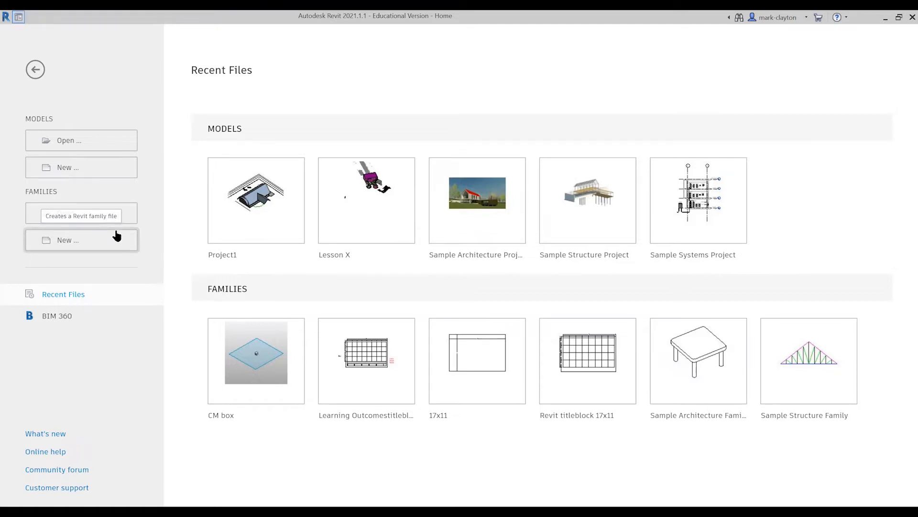
pyautogui.doubleClick(297, 145)
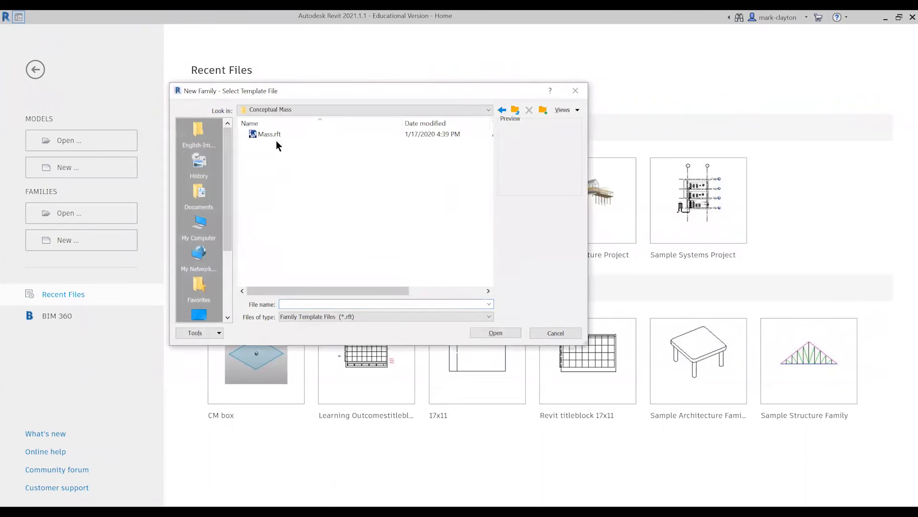
pyautogui.click(277, 135)
pyautogui.doubleClick(276, 136)
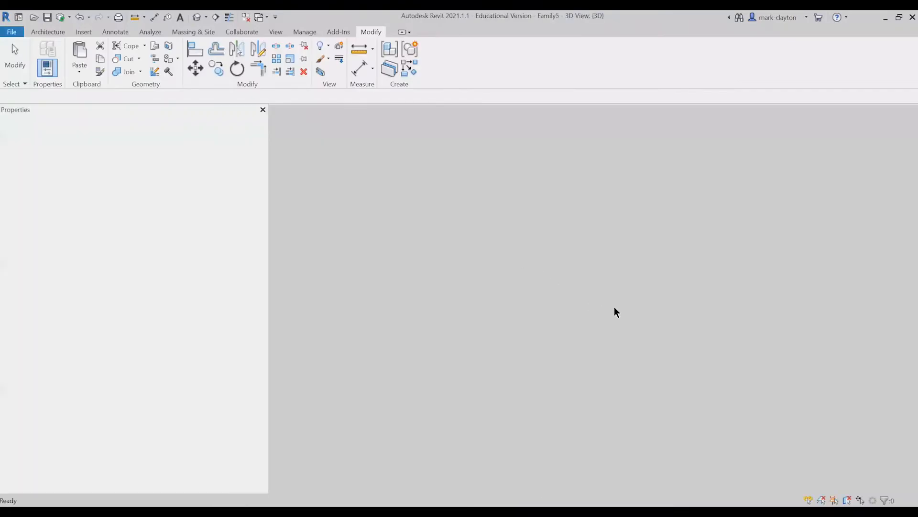
# Step: Copy the Center (Front/Back) reference plane once to its front side and once to its back side
pyautogui.scroll(1, 660, 352)
pyautogui.moveTo(662, 355); pyautogui.dragTo(762, 301, button='middle')
pyautogui.click(616, 315)
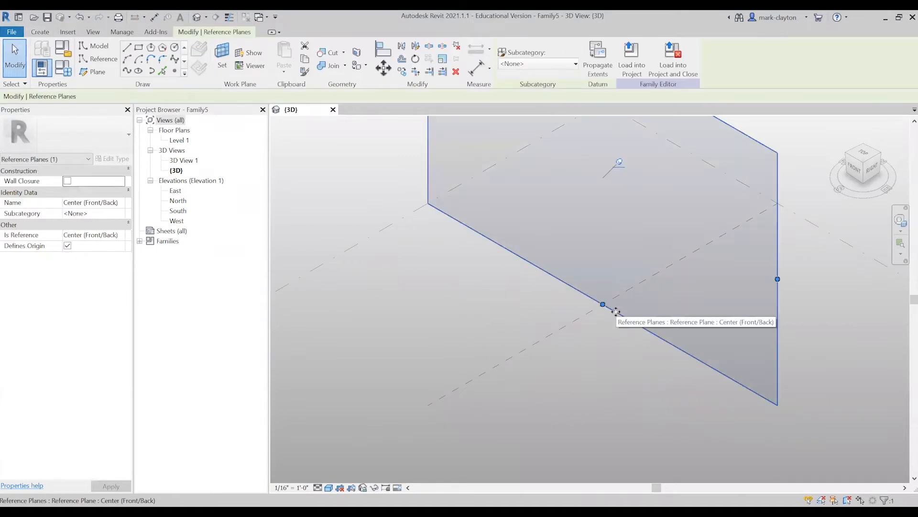
pyautogui.keyDown('ctrl'); pyautogui.moveTo(616, 311); pyautogui.dragTo(586, 335); pyautogui.keyUp('ctrl')
pyautogui.click(619, 331)
pyautogui.click(624, 318)
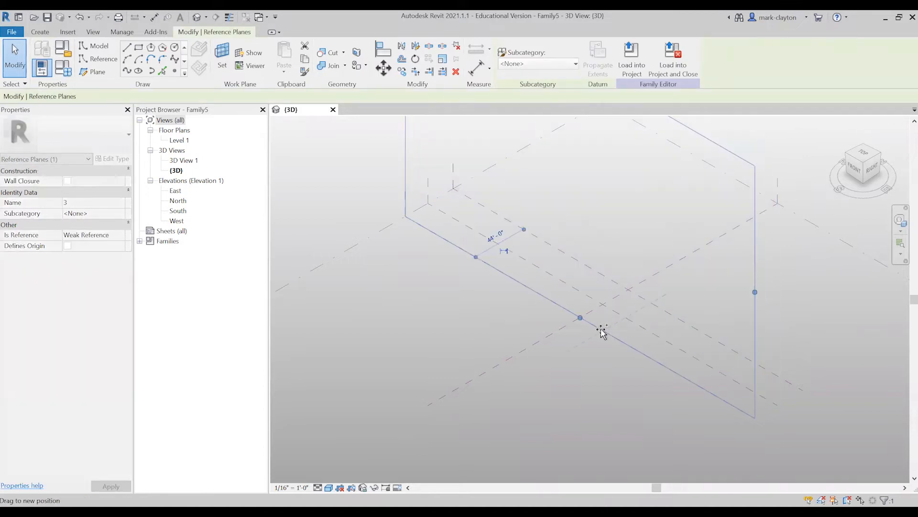
pyautogui.click(583, 349)
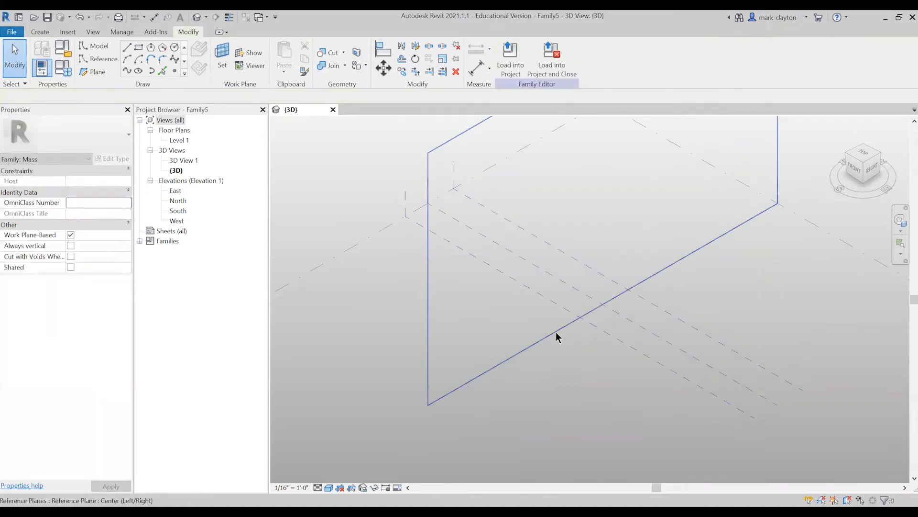
# Step: Copy the Center (Left/Right) reference plane to its left side
pyautogui.click(560, 330)
pyautogui.keyDown('ctrl'); pyautogui.moveTo(547, 317); pyautogui.dragTo(535, 312); pyautogui.keyUp('ctrl')
pyautogui.click(606, 373)
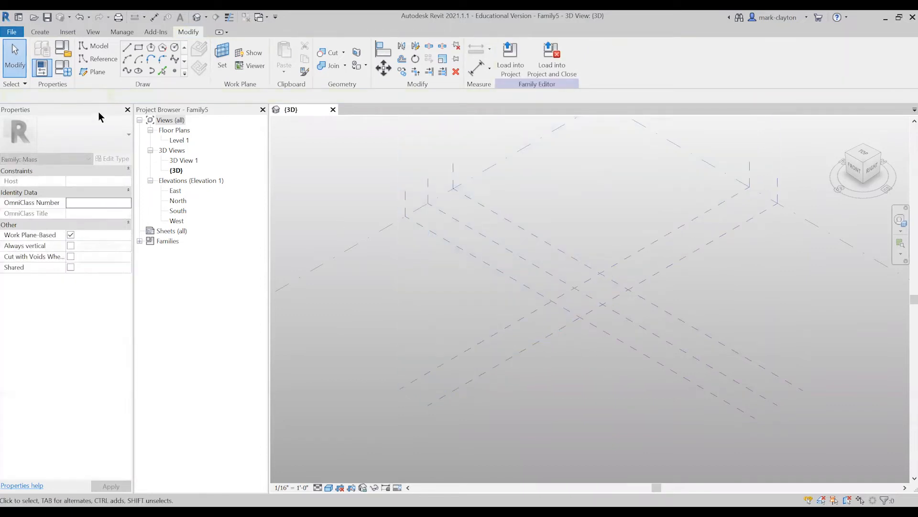
# Step: Set Level 1 as the work plane for drawing model lines and show the work plane
pyautogui.click(40, 33)
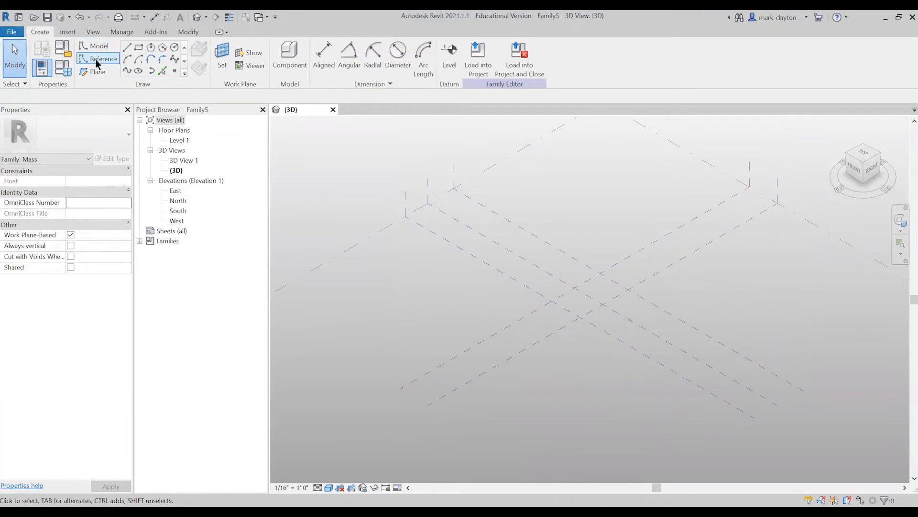
pyautogui.click(137, 49)
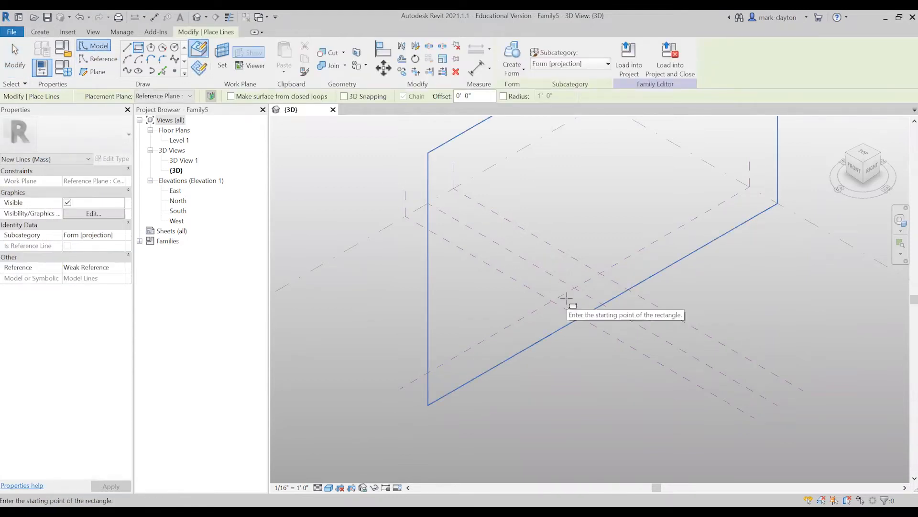
pyautogui.click(220, 65)
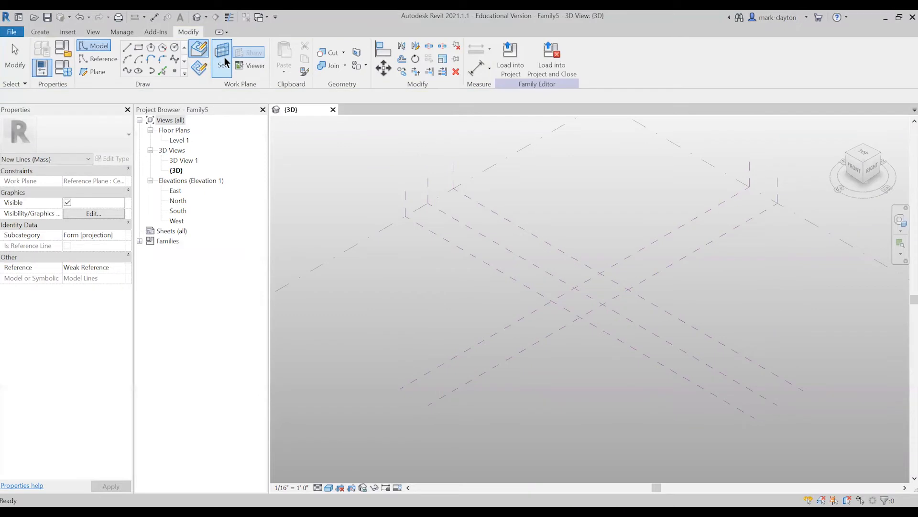
pyautogui.click(394, 223)
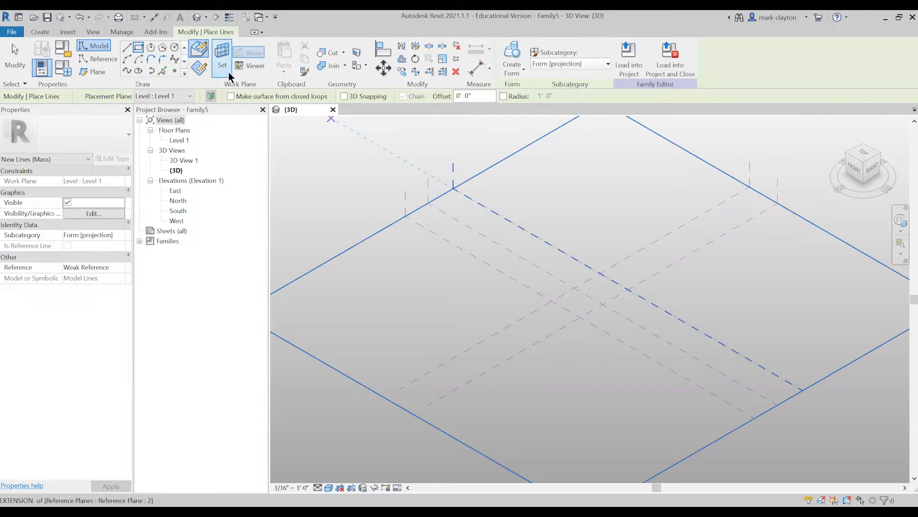
pyautogui.click(13, 57)
pyautogui.click(249, 53)
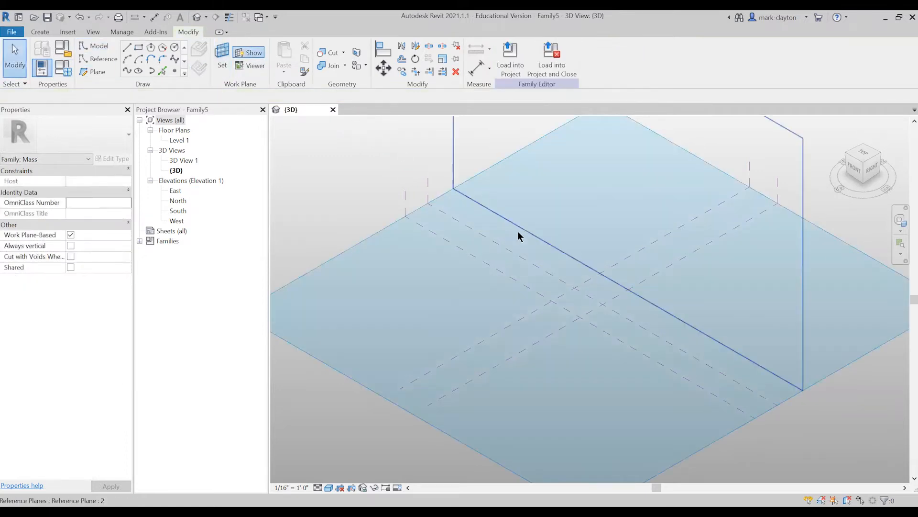
# Step: Draw a small model-line rectangle on Level 1 in the area where the reference planes cross
pyautogui.click(138, 47)
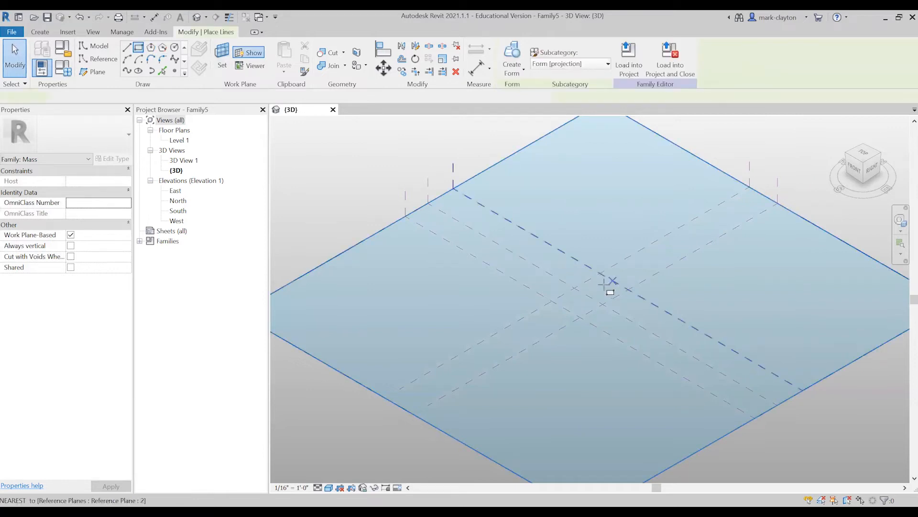
pyautogui.click(568, 295)
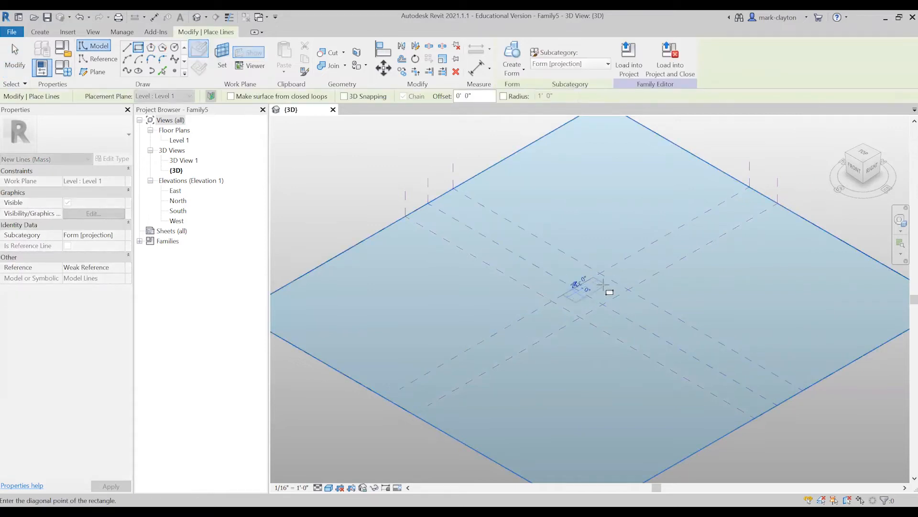
pyautogui.click(613, 289)
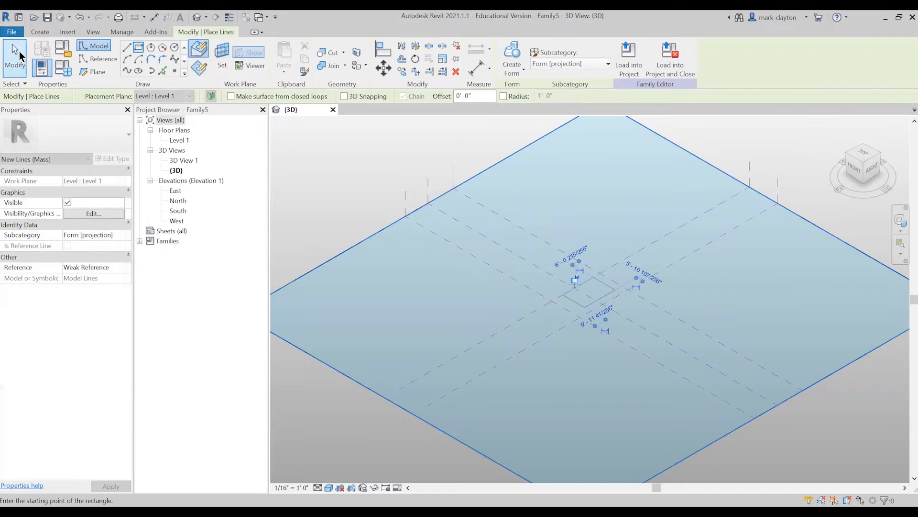
pyautogui.click(14, 56)
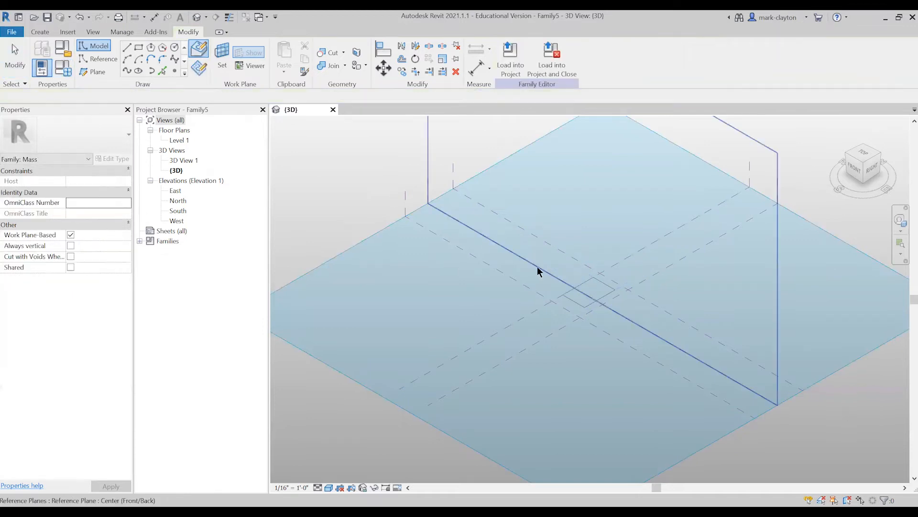
# Step: Create a solid box form from the model-line rectangle
pyautogui.click(611, 300)
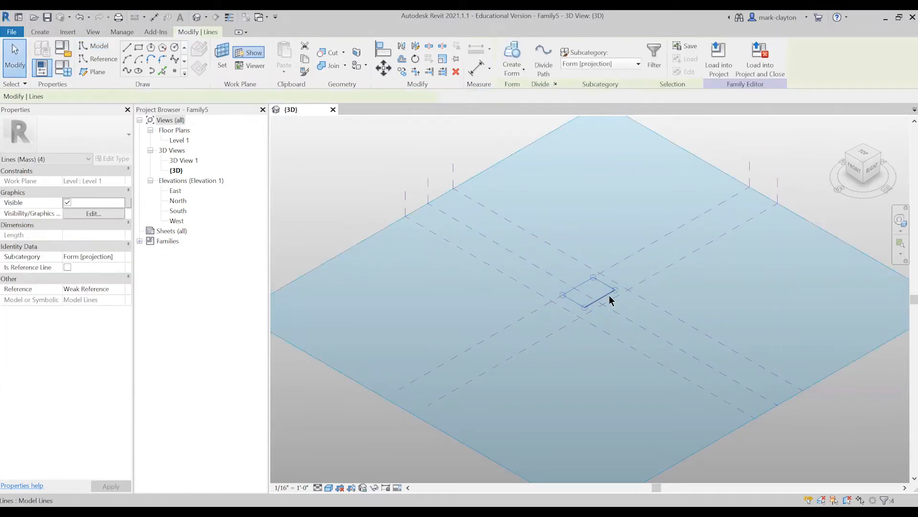
pyautogui.click(511, 53)
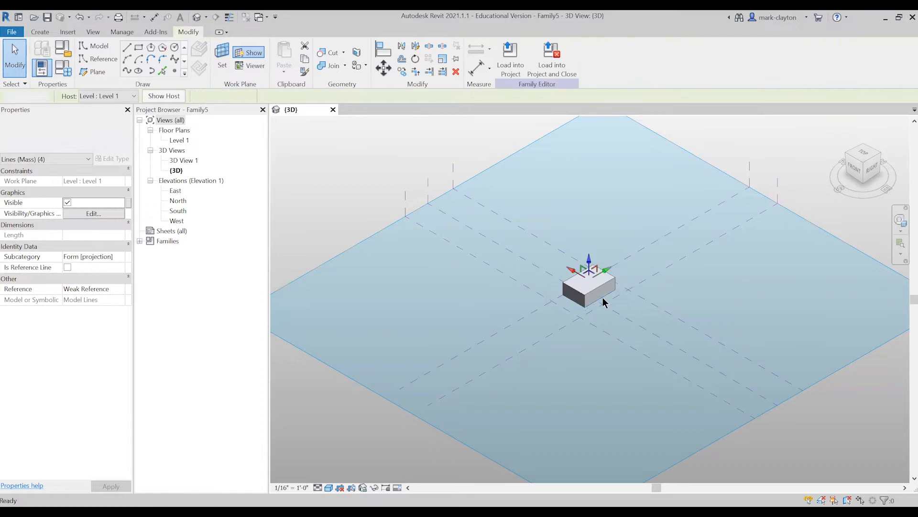
pyautogui.click(602, 354)
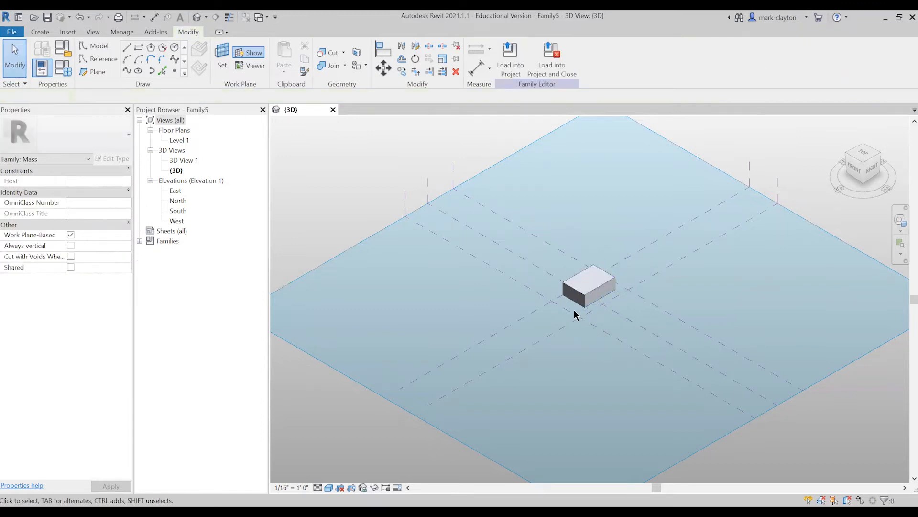
# Step: Align and lock the box's front face to the front copied reference plane and its right face to Center (Left/Right)
pyautogui.click(381, 51)
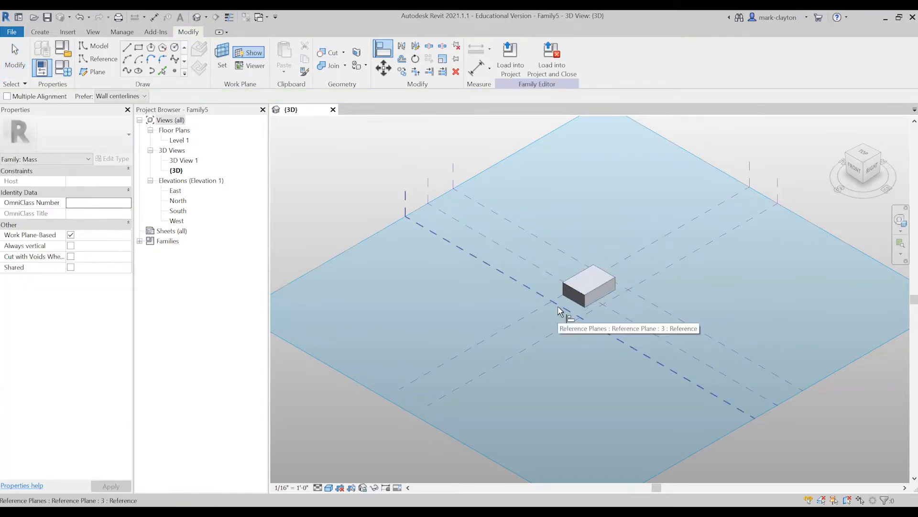
pyautogui.click(572, 302)
pyautogui.click(565, 318)
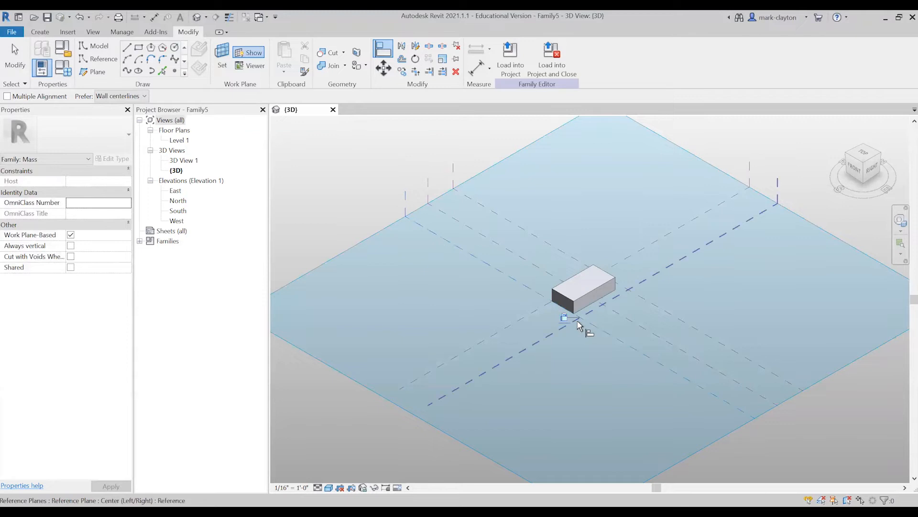
pyautogui.click(579, 327)
pyautogui.click(592, 306)
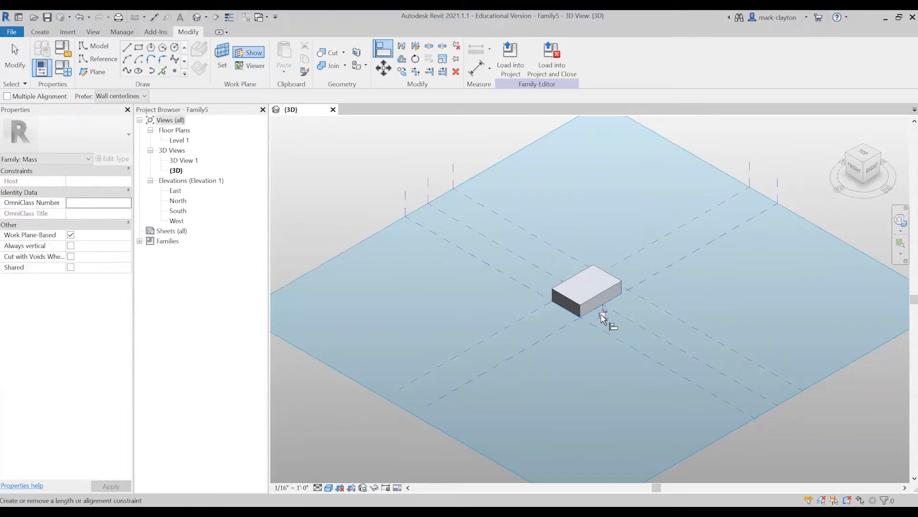
# Step: From the back-left side, align and lock the box's back and left faces to the adjacent copied reference planes
pyautogui.click(864, 149)
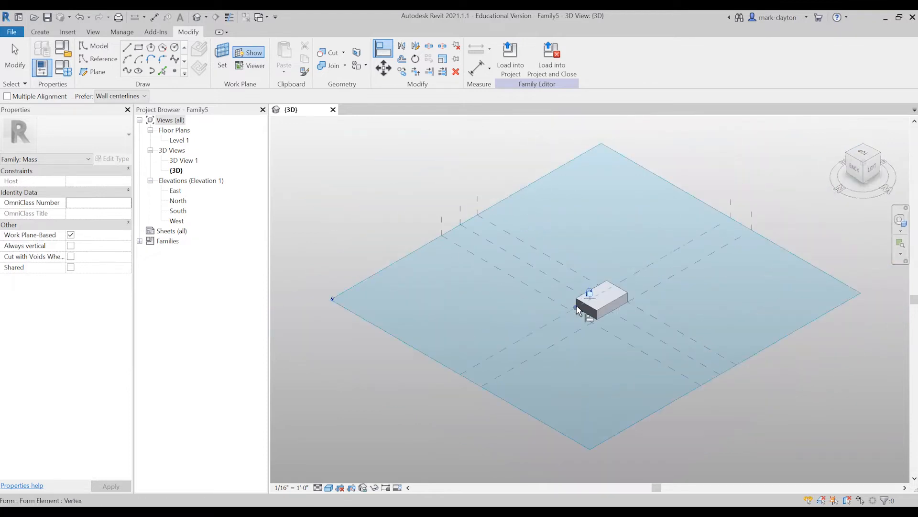
pyautogui.click(577, 316)
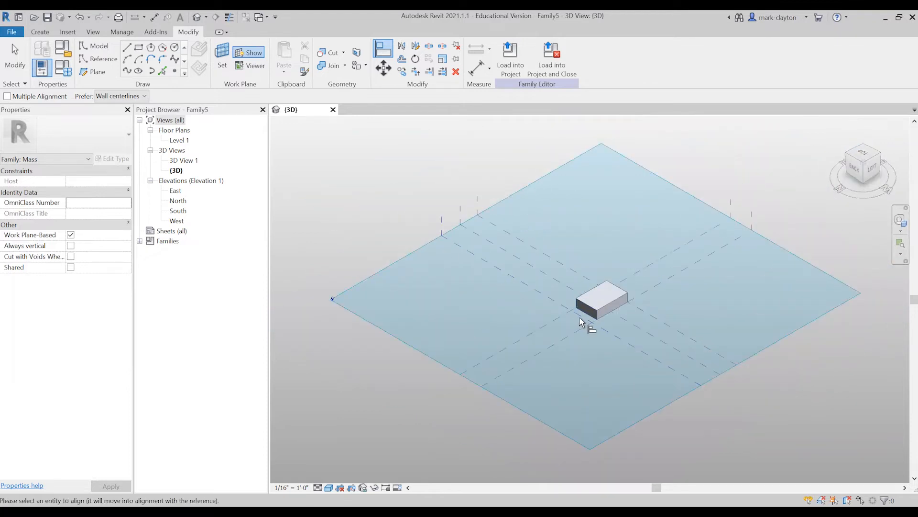
pyautogui.click(591, 315)
pyautogui.click(642, 296)
pyautogui.click(620, 314)
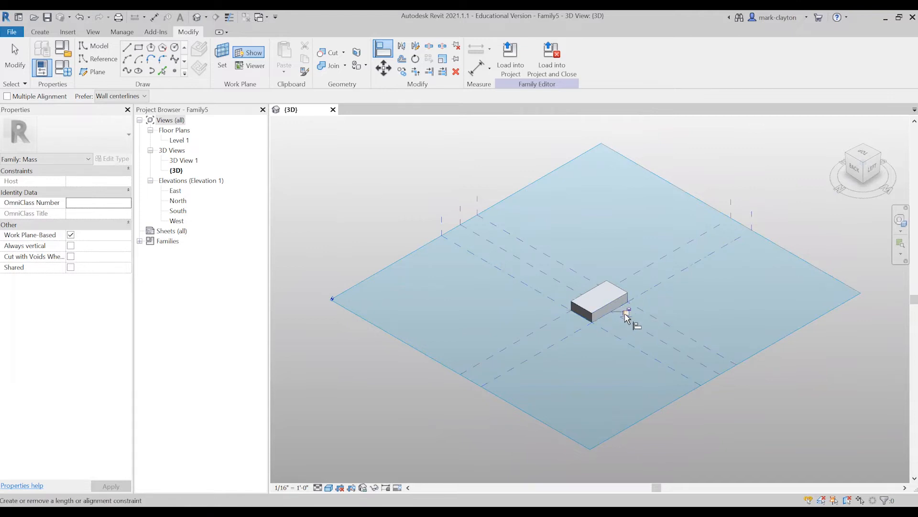
pyautogui.click(14, 58)
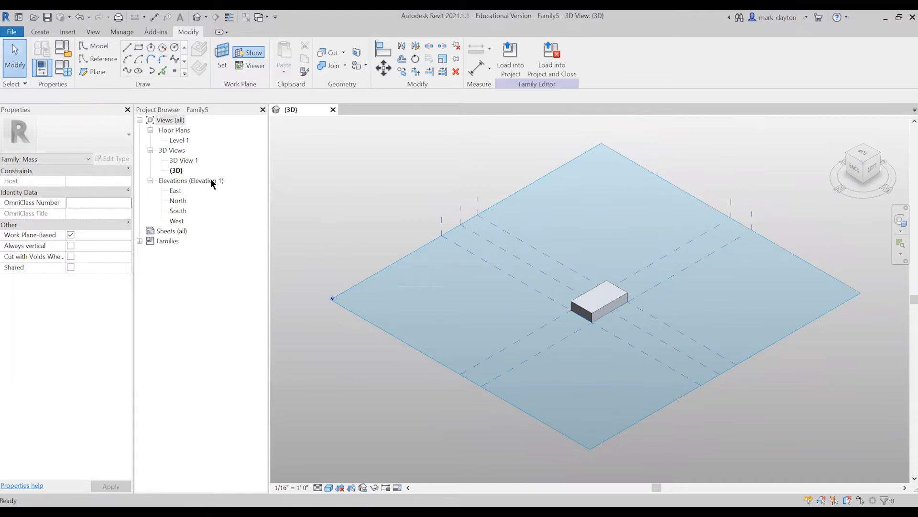
# Step: Open the South elevation view
pyautogui.doubleClick(178, 211)
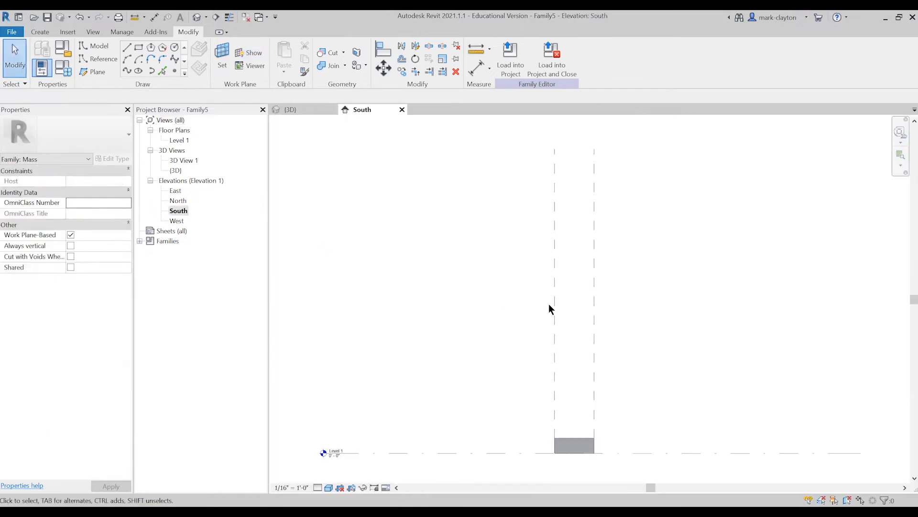
pyautogui.scroll(1, 604, 414)
pyautogui.moveTo(605, 414); pyautogui.dragTo(638, 275, button='middle')
pyautogui.scroll(1, 629, 323)
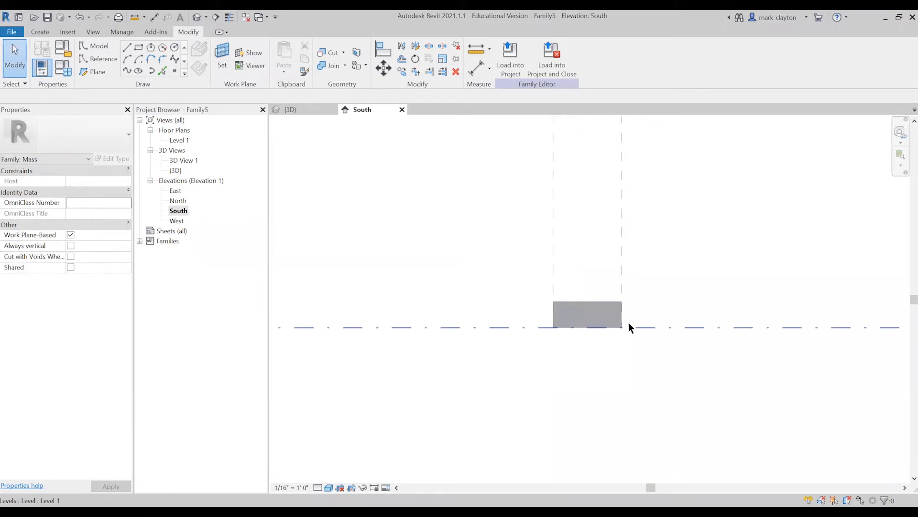
pyautogui.click(95, 61)
pyautogui.click(424, 275)
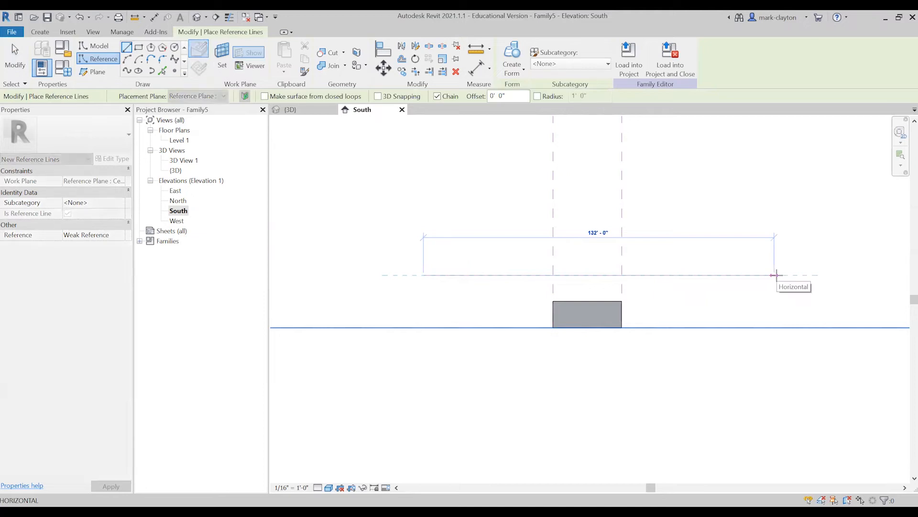
pyautogui.click(721, 275)
# Step: Draw a horizontal reference plane above the box, about 15'-3" above Level 1
pyautogui.click(124, 71)
pyautogui.click(101, 72)
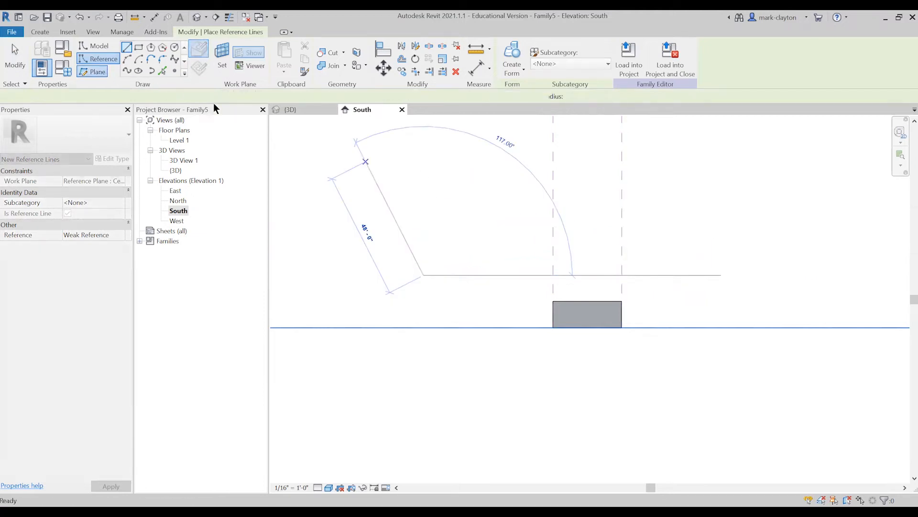
pyautogui.click(480, 287)
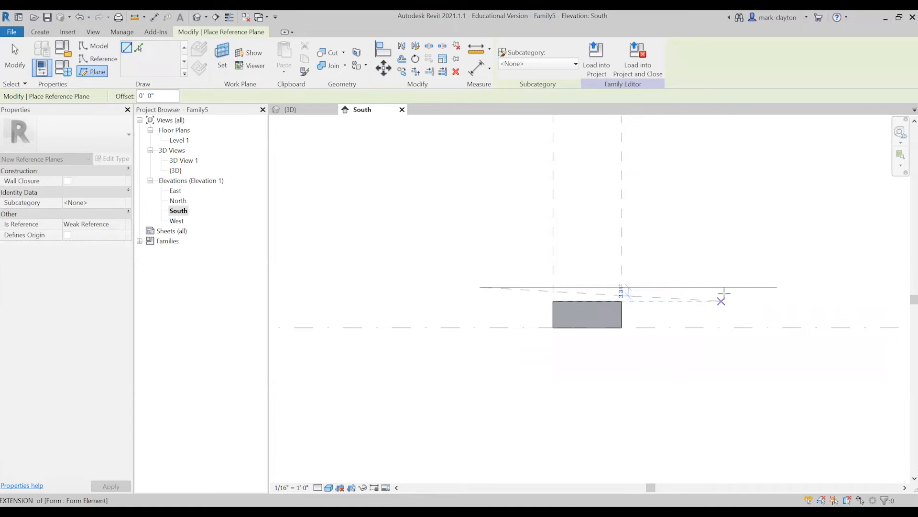
pyautogui.click(729, 287)
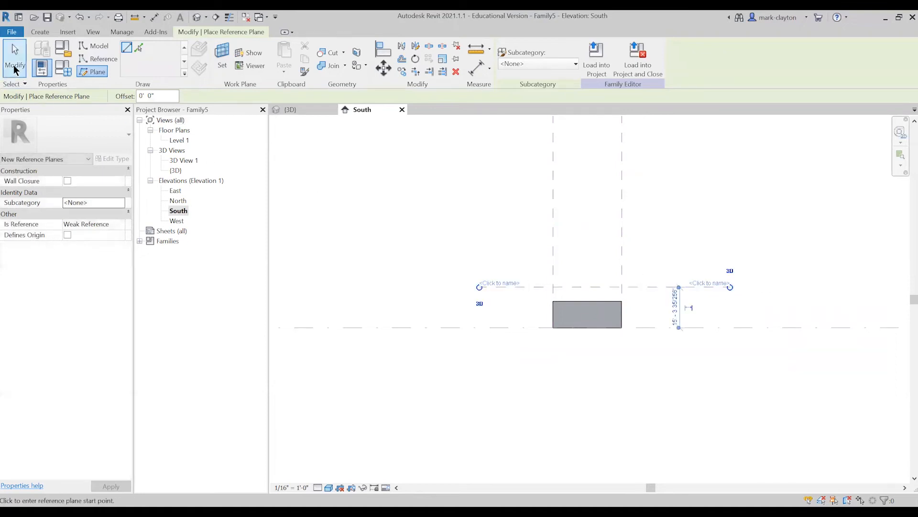
pyautogui.click(15, 60)
# Step: Align and lock the box's top face to the horizontal reference plane and its bottom face to Level 1
pyautogui.click(386, 48)
pyautogui.click(527, 286)
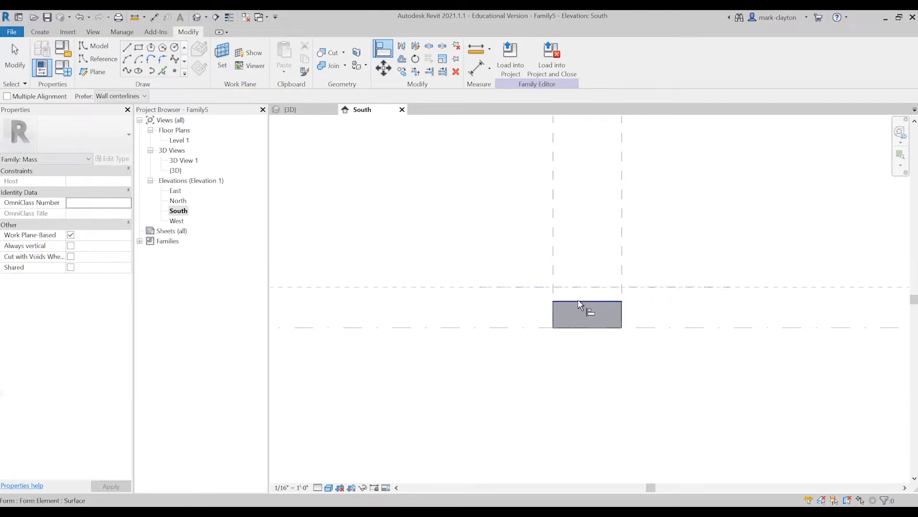
pyautogui.click(579, 302)
pyautogui.click(651, 328)
pyautogui.click(605, 329)
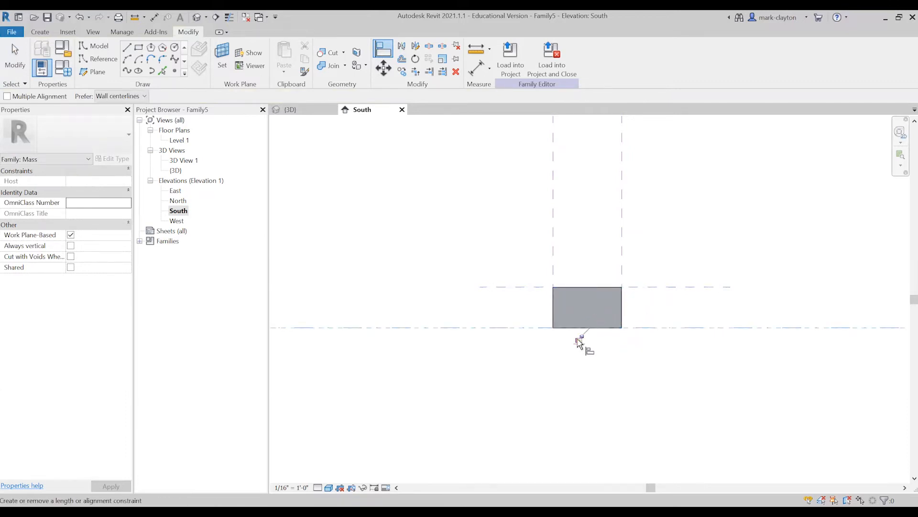
pyautogui.click(13, 48)
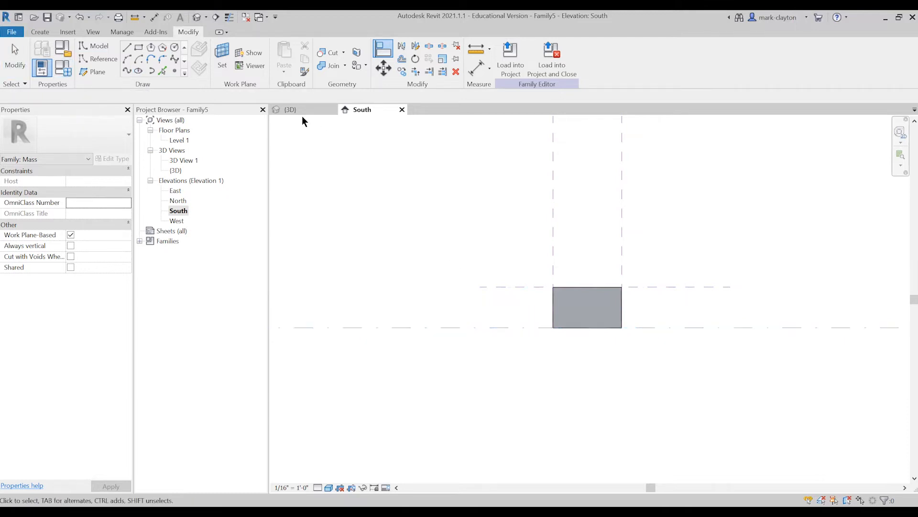
# Step: Add an aligned dimension between Level 1 and the horizontal reference plane at the top of the box
pyautogui.click(40, 31)
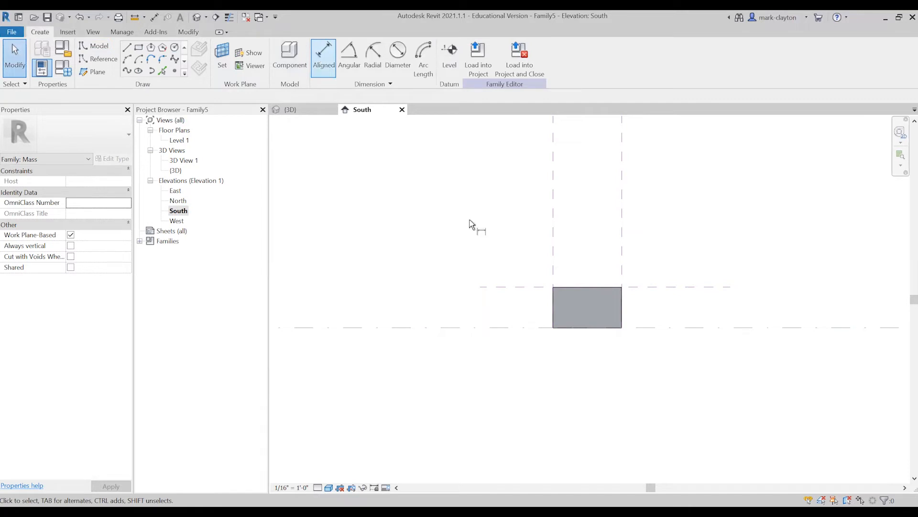
pyautogui.click(320, 53)
pyautogui.click(503, 328)
pyautogui.click(505, 287)
pyautogui.click(495, 246)
pyautogui.click(22, 73)
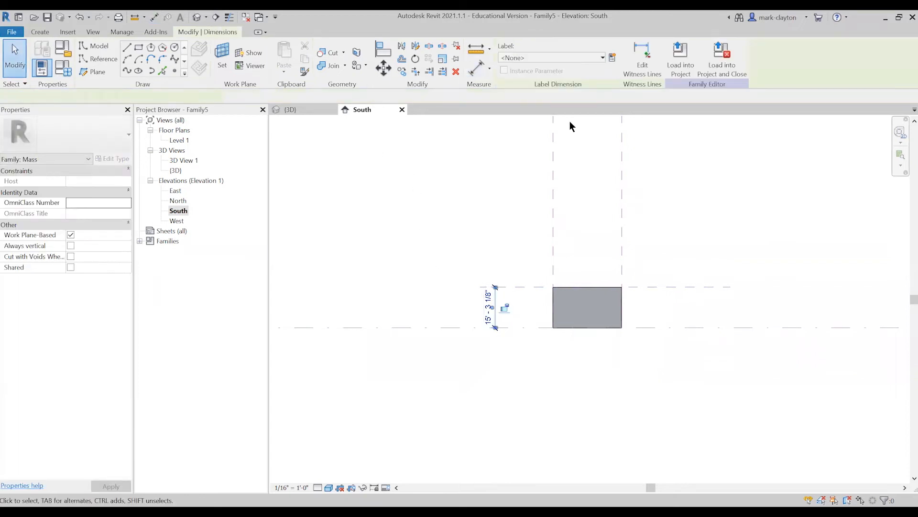
# Step: Label the height dimension with a new instance family parameter named h1
pyautogui.click(613, 58)
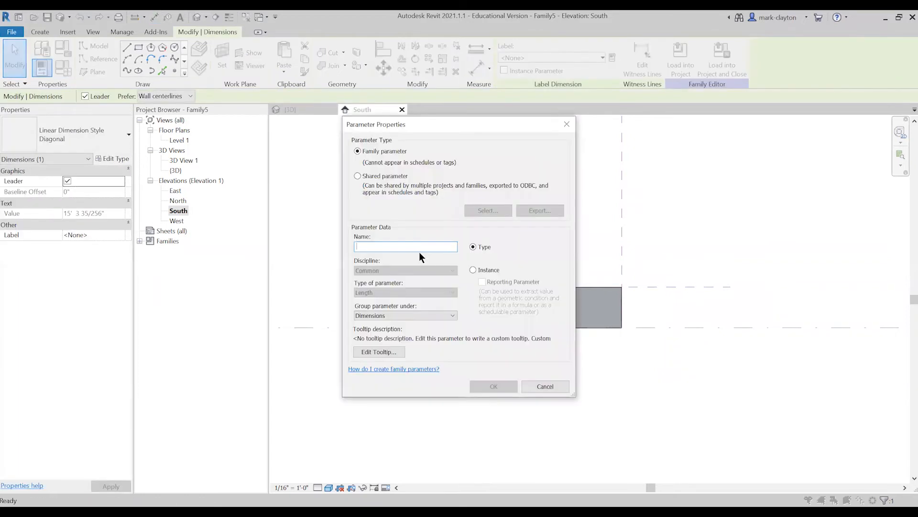
pyautogui.write('h1')
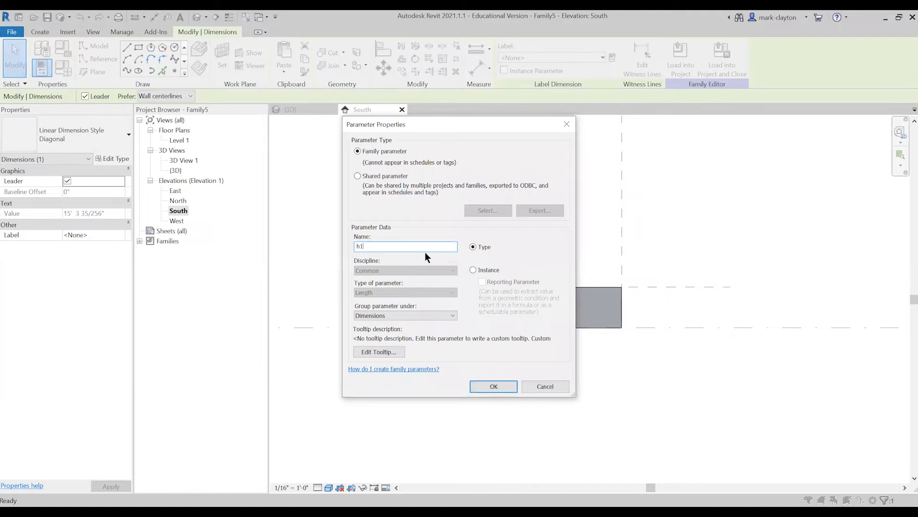
pyautogui.click(472, 271)
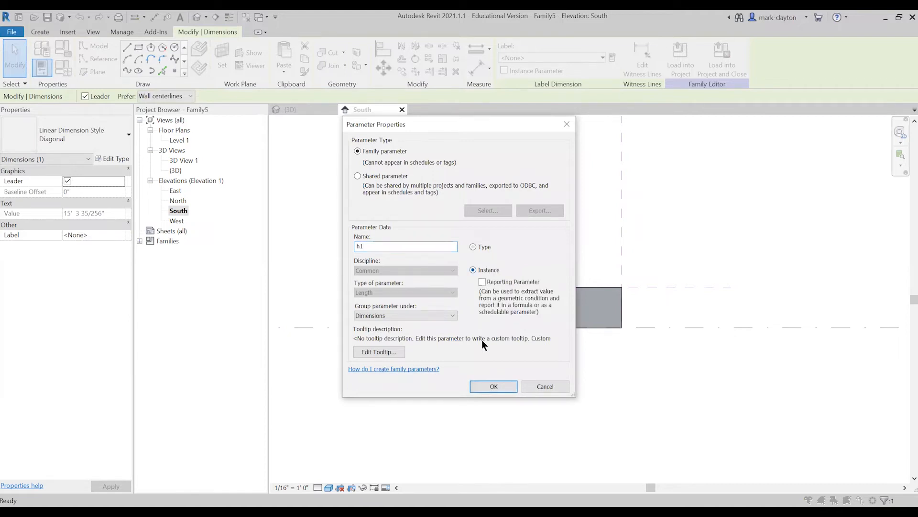
pyautogui.click(492, 386)
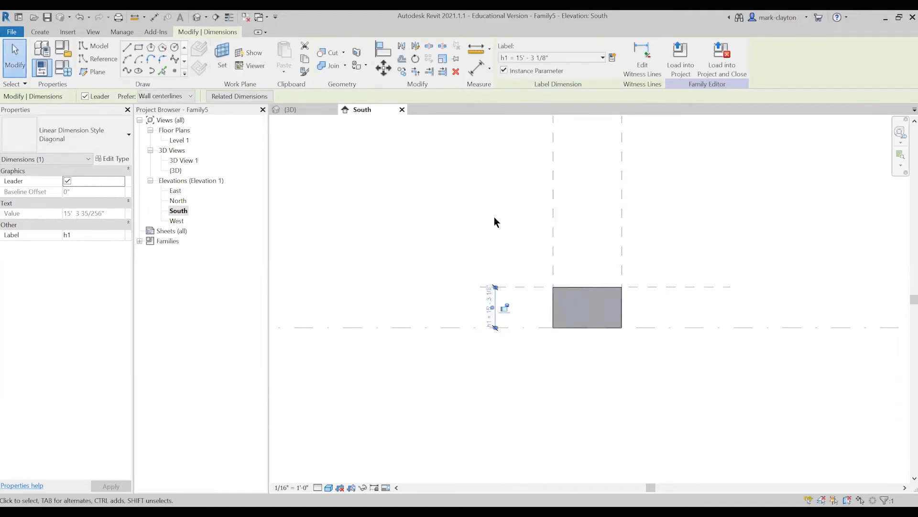
# Step: Set the h1 height dimension to 20 feet by way of the top reference plane
pyautogui.click(691, 287)
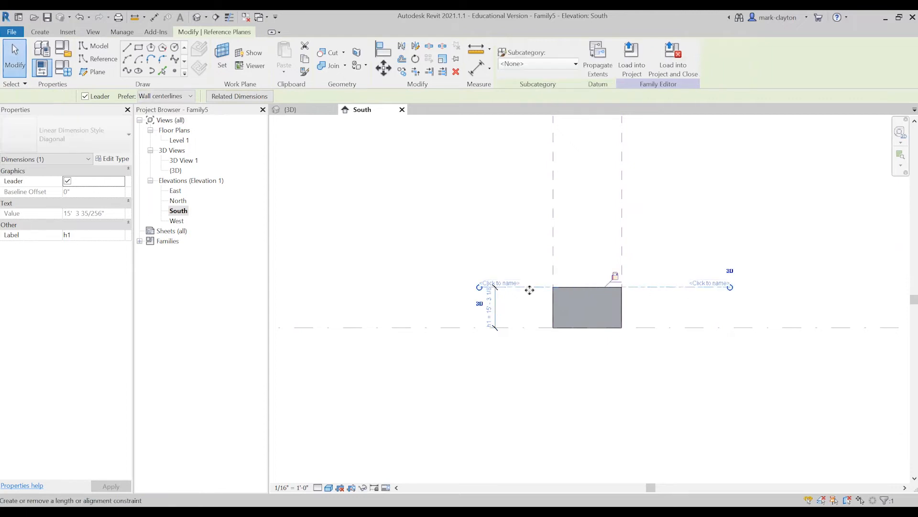
pyautogui.click(489, 310)
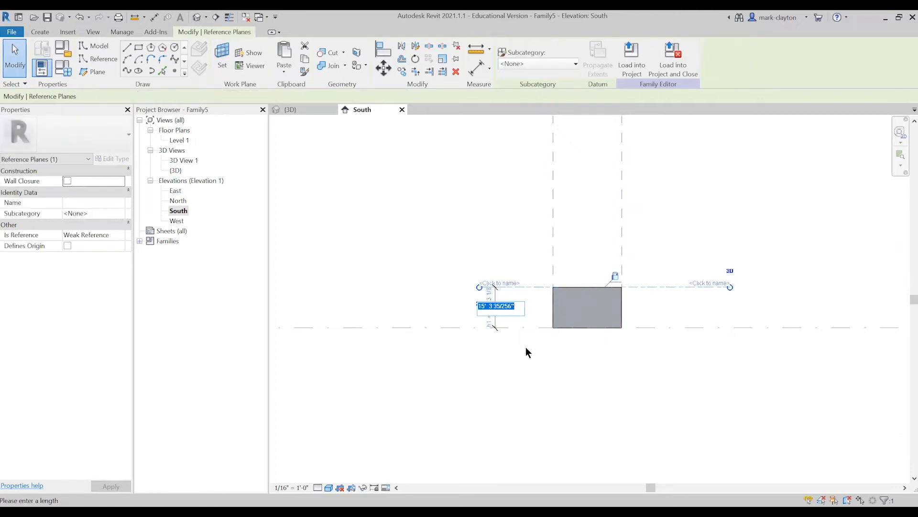
pyautogui.write('20')
pyautogui.press('Return')
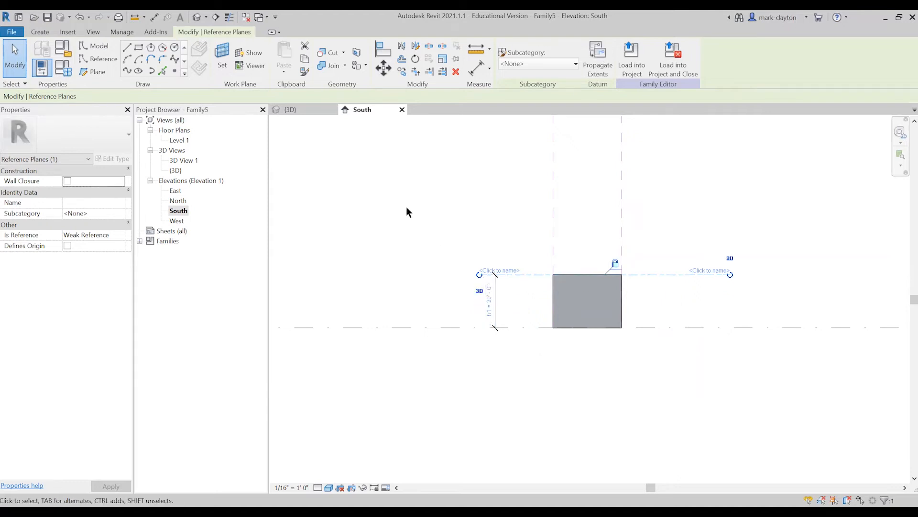
pyautogui.click(431, 234)
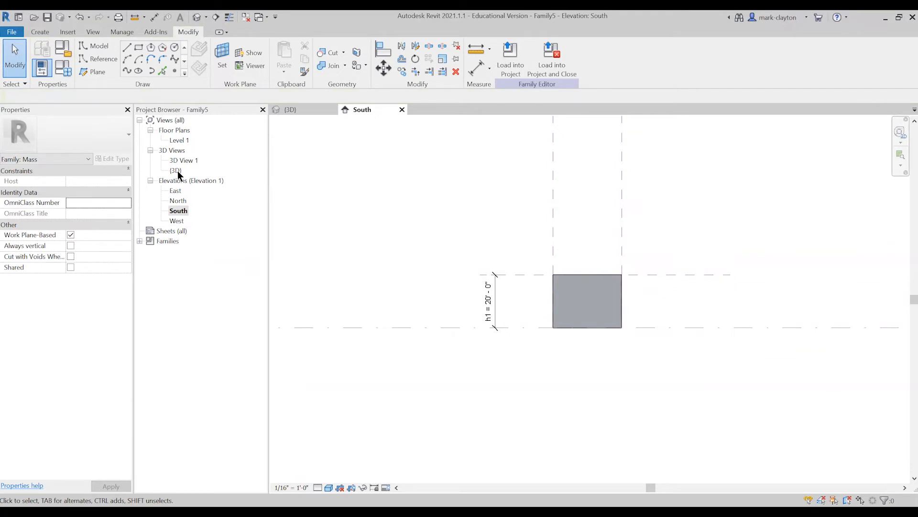
# Step: In the Level 1 floor plan, dimension the three horizontal reference planes in one string and make their spacing equal
pyautogui.doubleClick(182, 140)
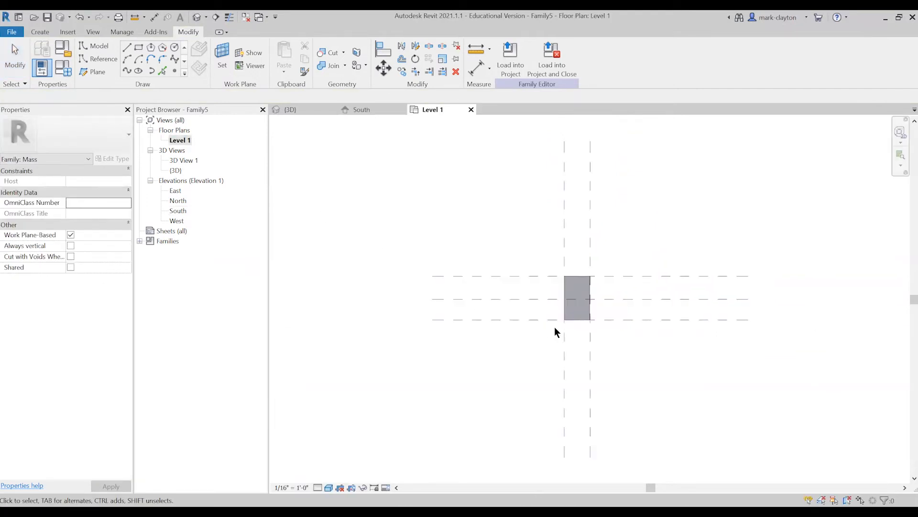
pyautogui.scroll(3, 620, 358)
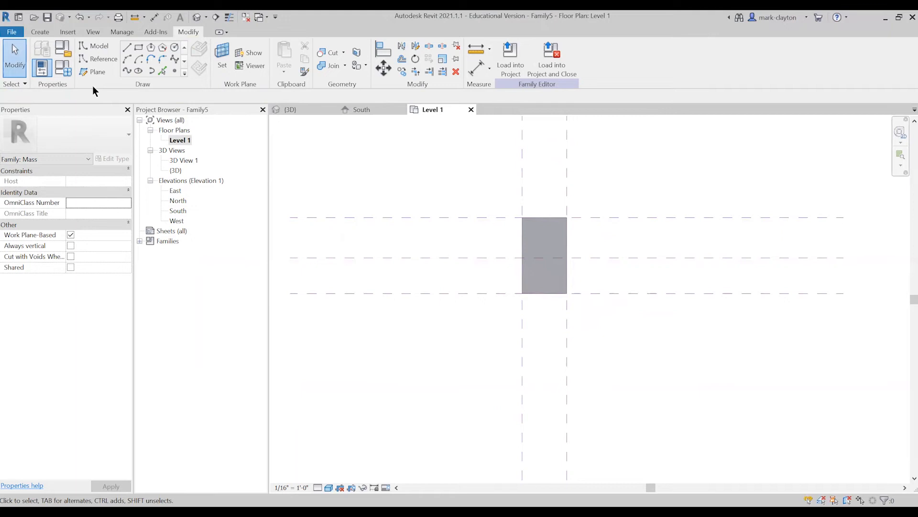
pyautogui.click(41, 32)
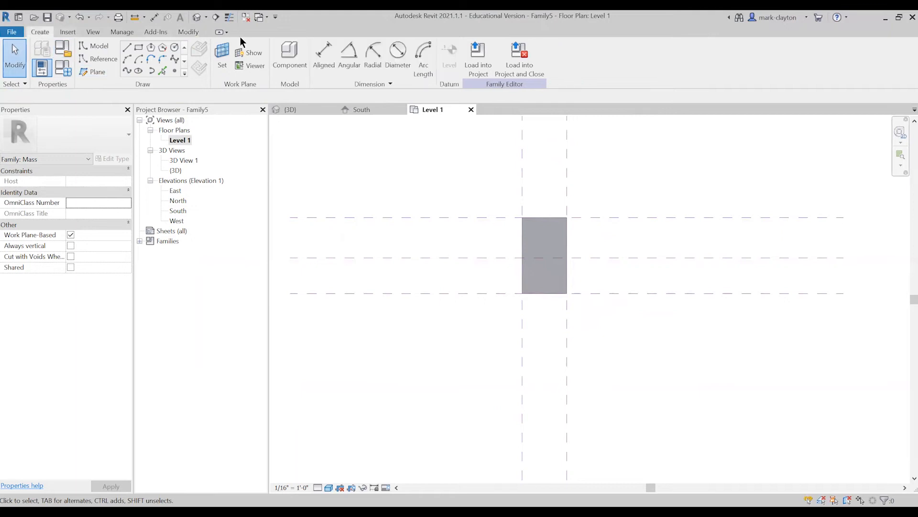
pyautogui.click(324, 53)
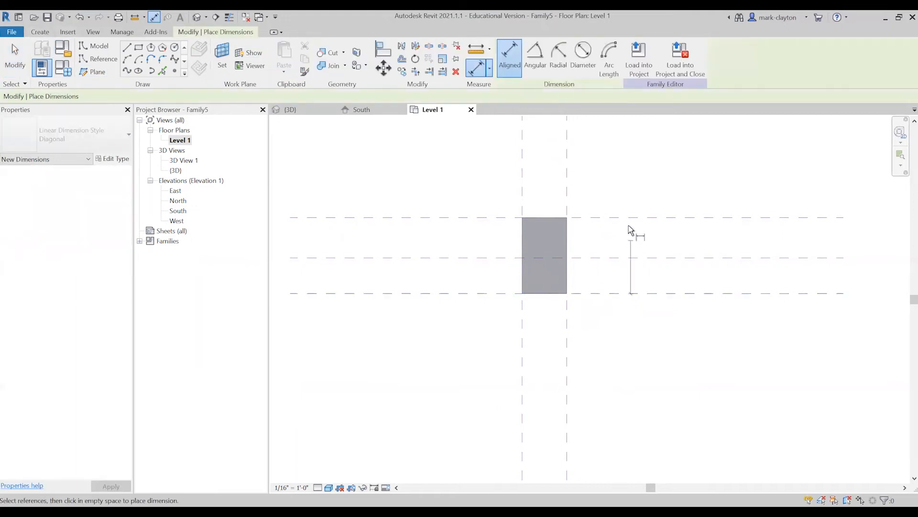
pyautogui.click(629, 218)
pyautogui.click(621, 218)
pyautogui.click(620, 251)
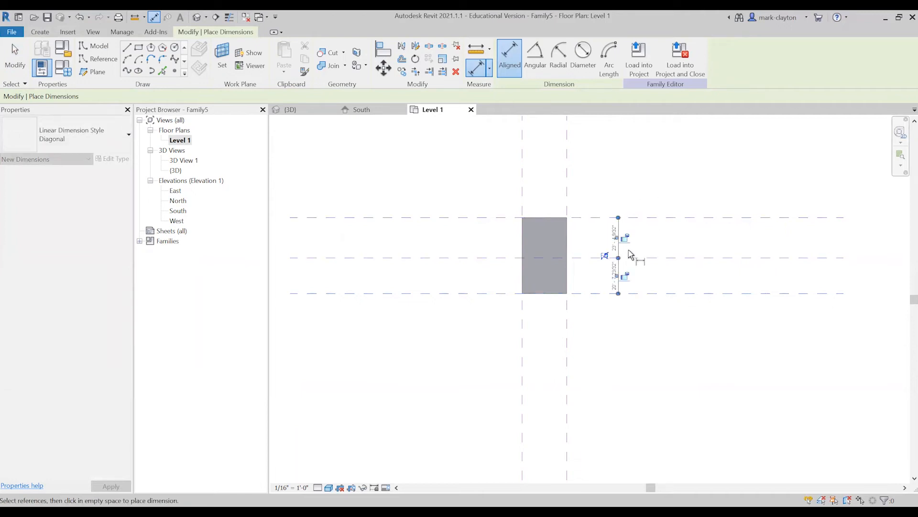
pyautogui.click(605, 257)
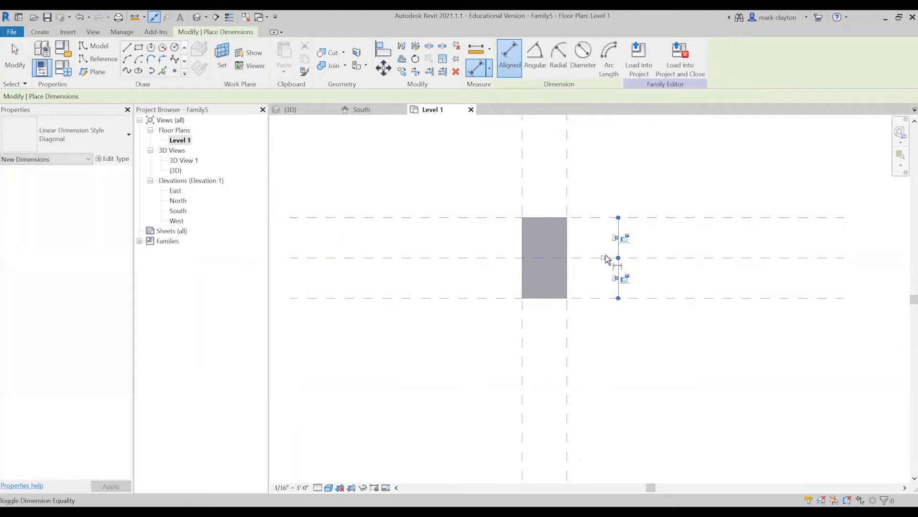
# Step: Add aligned dimensions between the two outer horizontal reference planes and between the two vertical reference planes
pyautogui.click(651, 298)
pyautogui.click(654, 218)
pyautogui.click(654, 194)
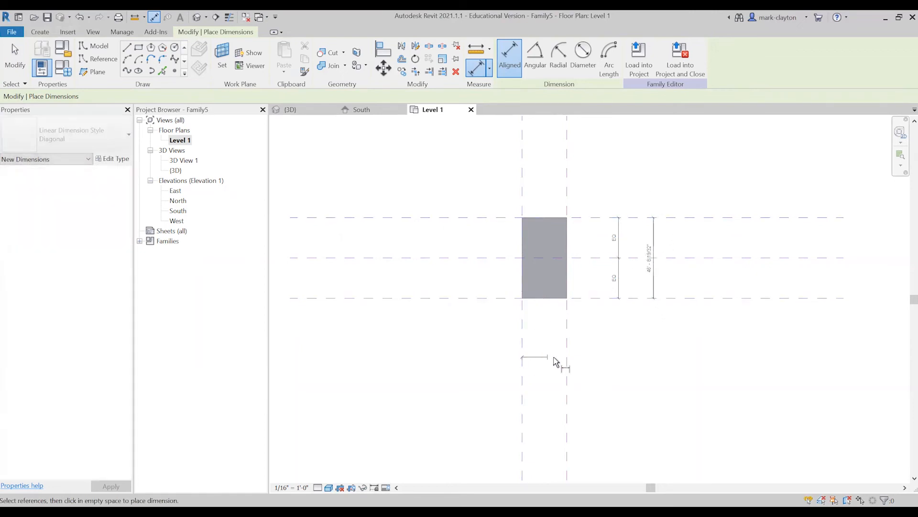
pyautogui.click(566, 365)
pyautogui.click(599, 363)
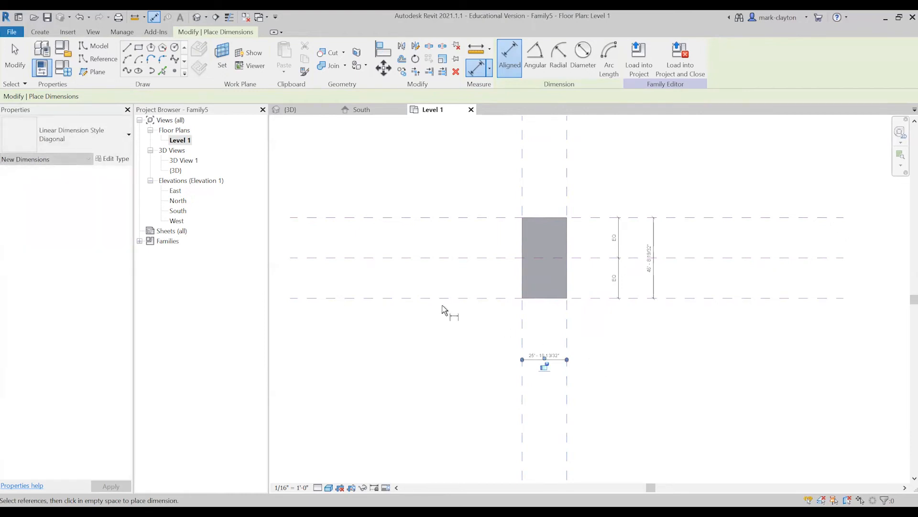
pyautogui.click(15, 57)
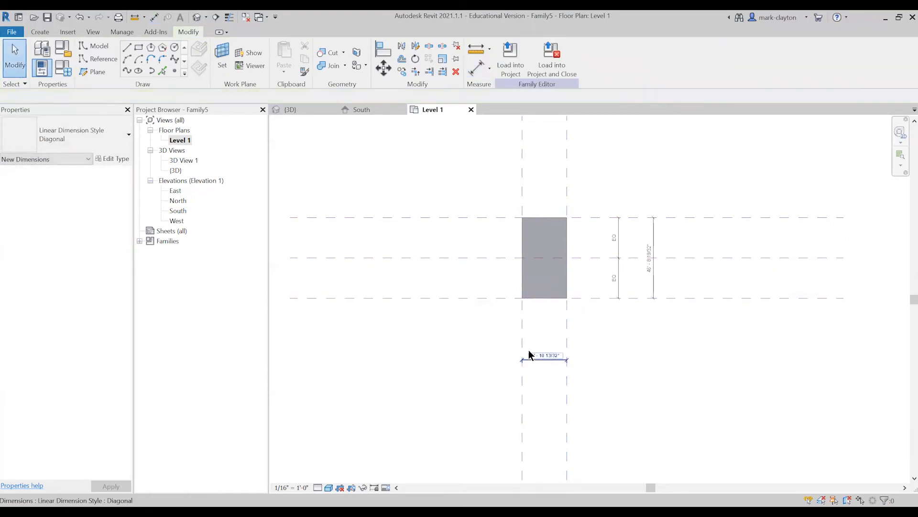
# Step: Label the dimension between the vertical reference planes with a new instance family parameter named d1
pyautogui.click(540, 356)
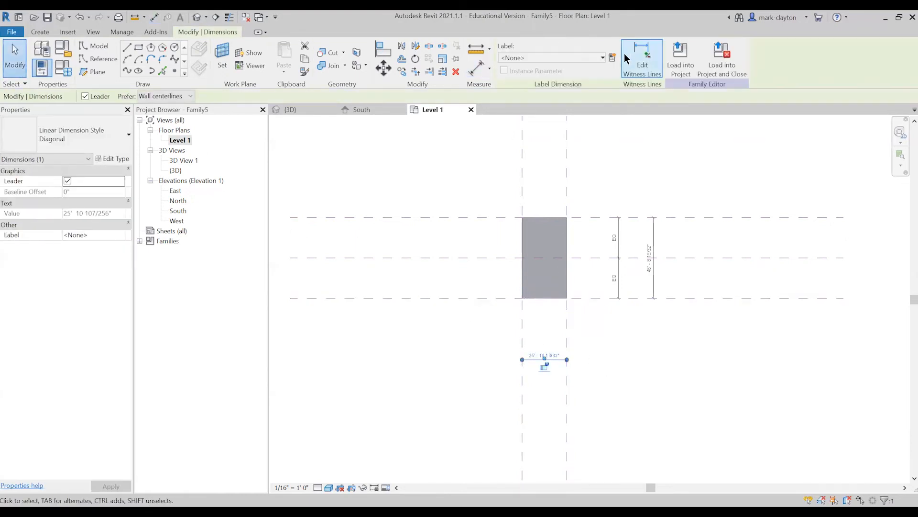
pyautogui.write('d1')
pyautogui.click(477, 269)
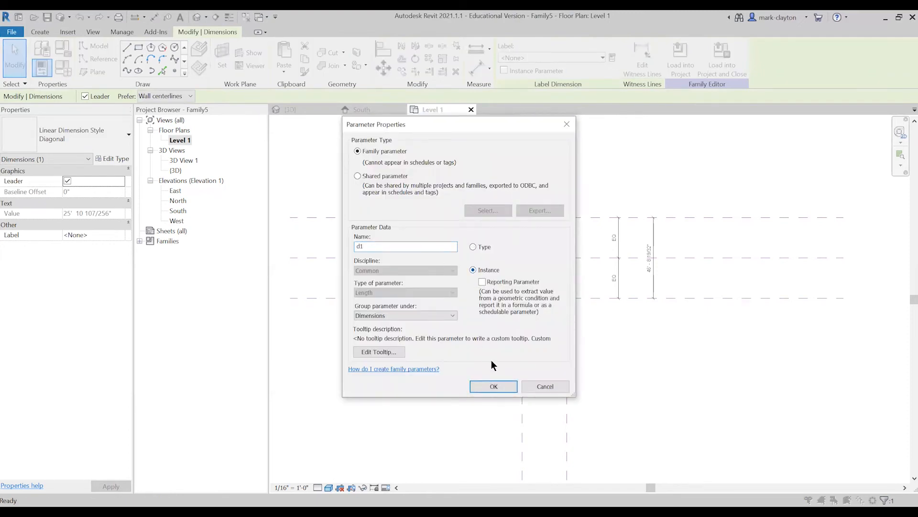
pyautogui.click(507, 386)
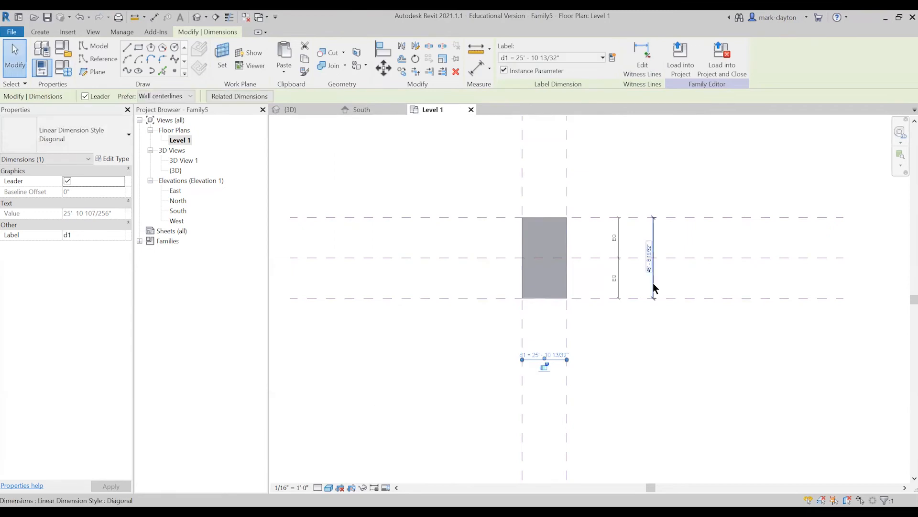
# Step: Label the overall dimension between the outer horizontal reference planes with a new instance family parameter named d2
pyautogui.click(654, 287)
pyautogui.click(612, 58)
pyautogui.write('d2')
pyautogui.click(473, 269)
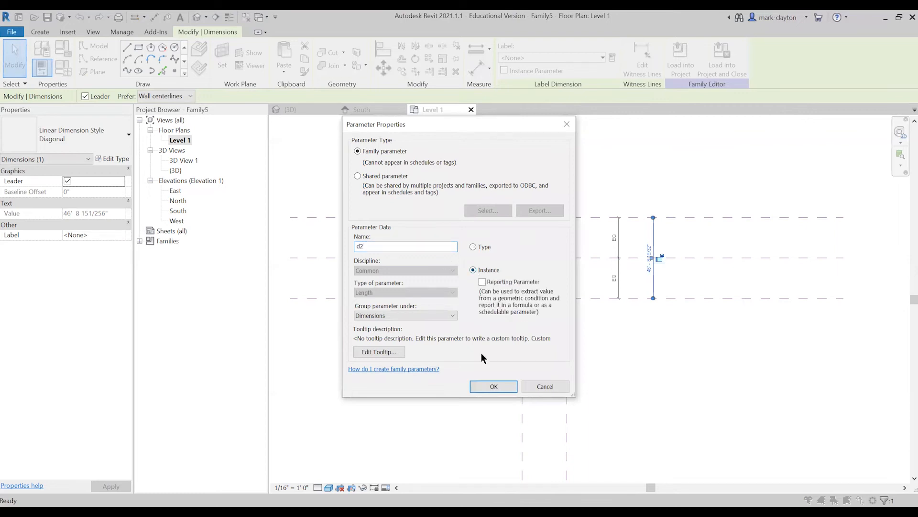
pyautogui.click(495, 386)
pyautogui.click(625, 347)
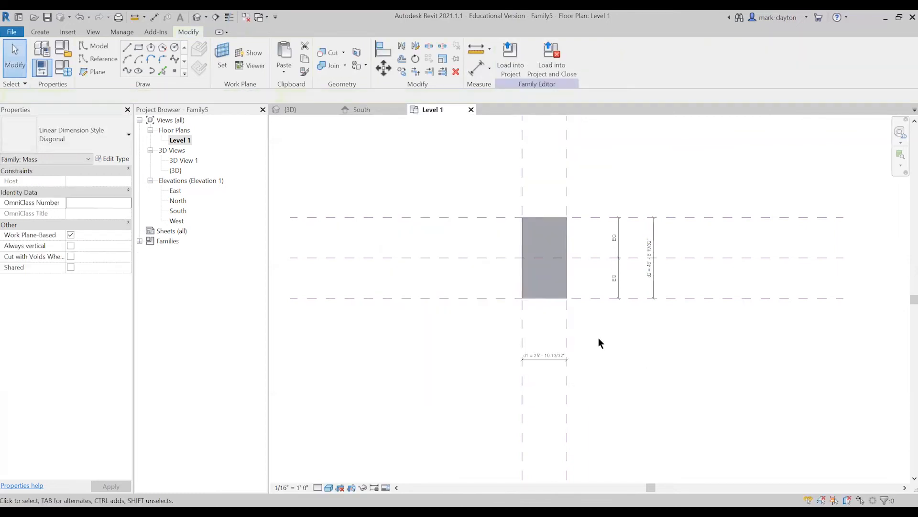
# Step: Set the d2 dimension between the outer horizontal reference planes to 20 feet
pyautogui.click(492, 299)
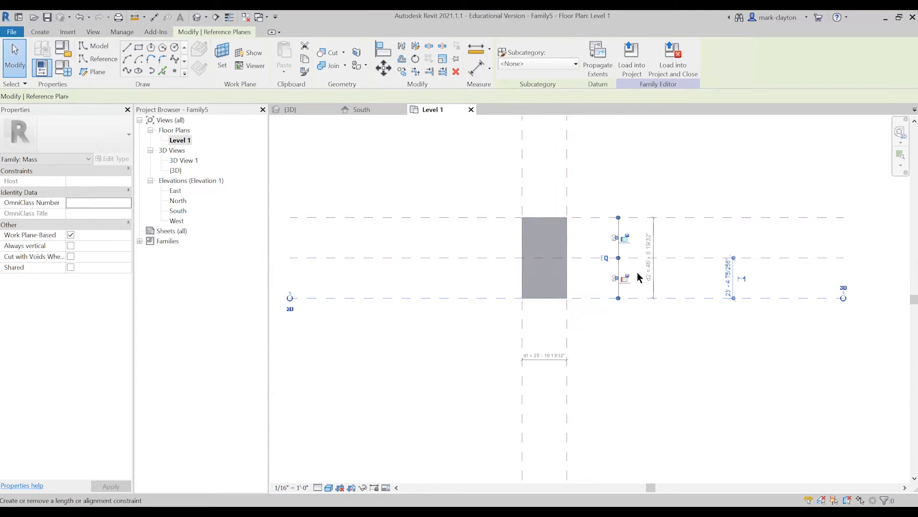
pyautogui.click(649, 263)
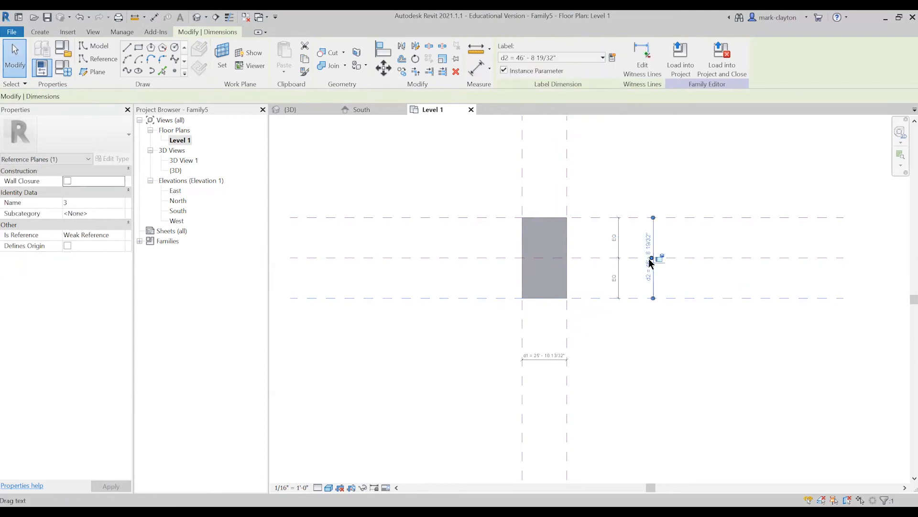
pyautogui.click(649, 253)
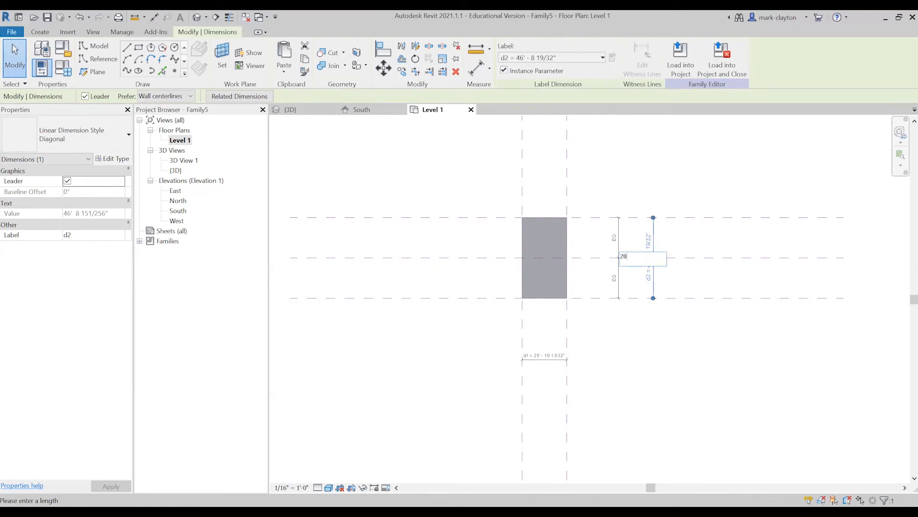
pyautogui.press('Return')
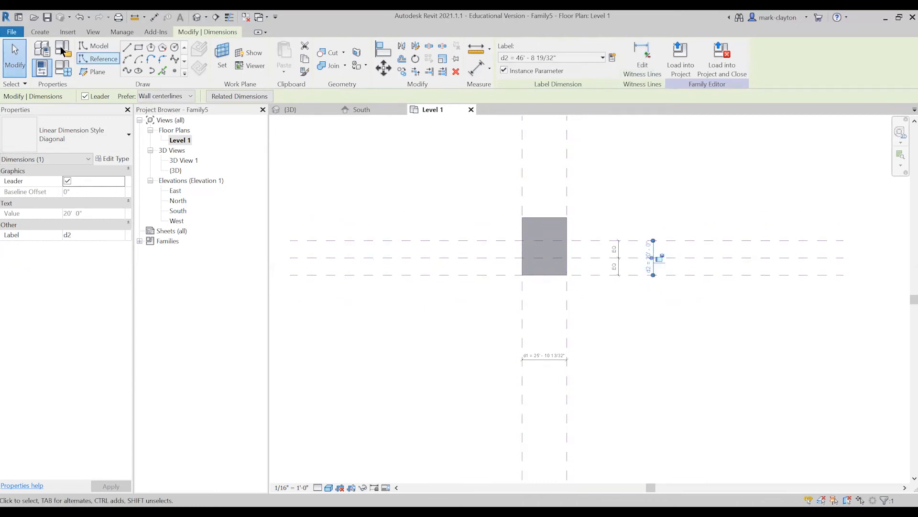
pyautogui.click(21, 50)
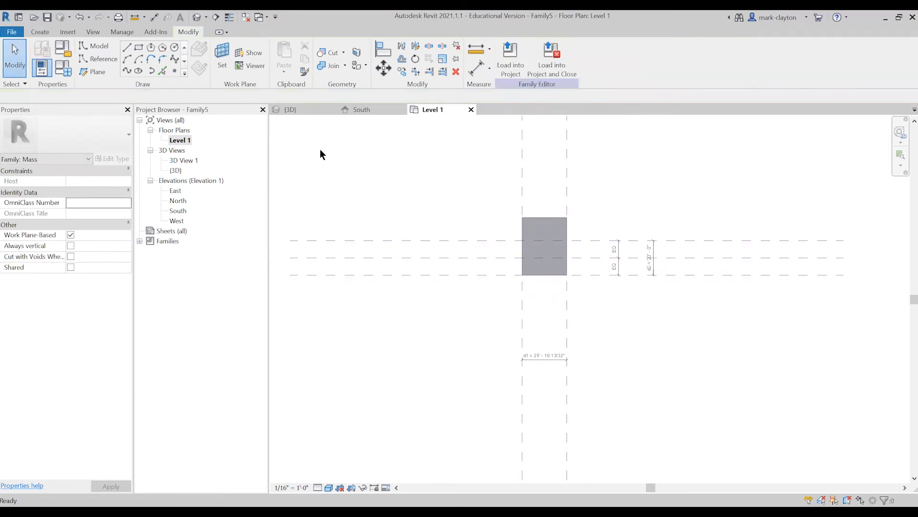
# Step: In the {3D} view, align the box's back face to the nearby outer reference plane
pyautogui.doubleClick(174, 170)
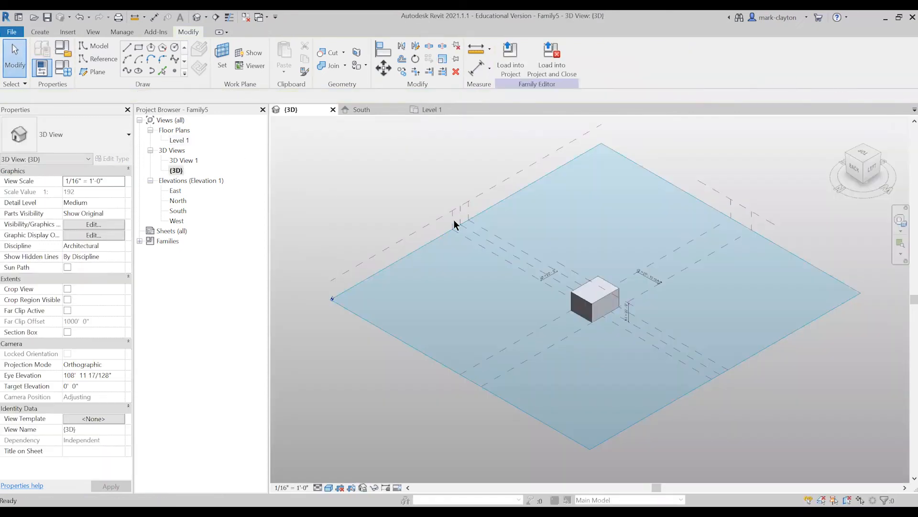
pyautogui.click(383, 48)
pyautogui.click(625, 337)
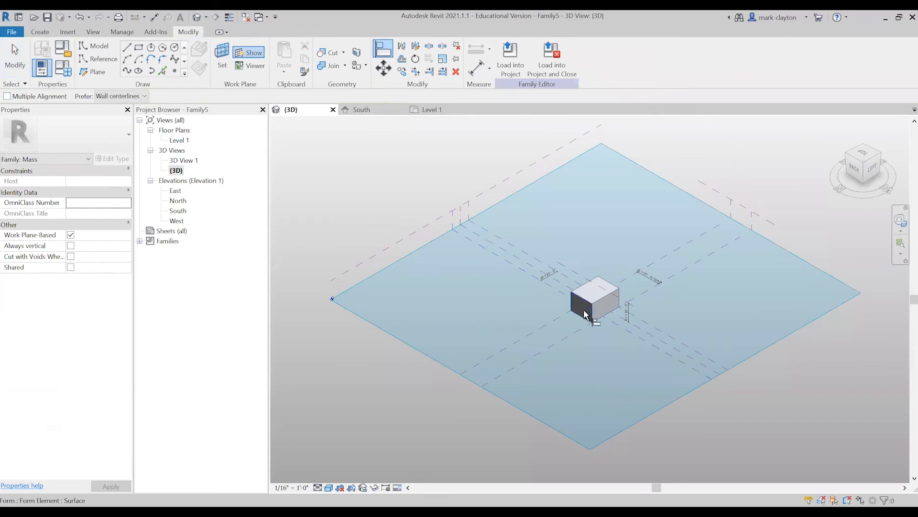
pyautogui.click(575, 307)
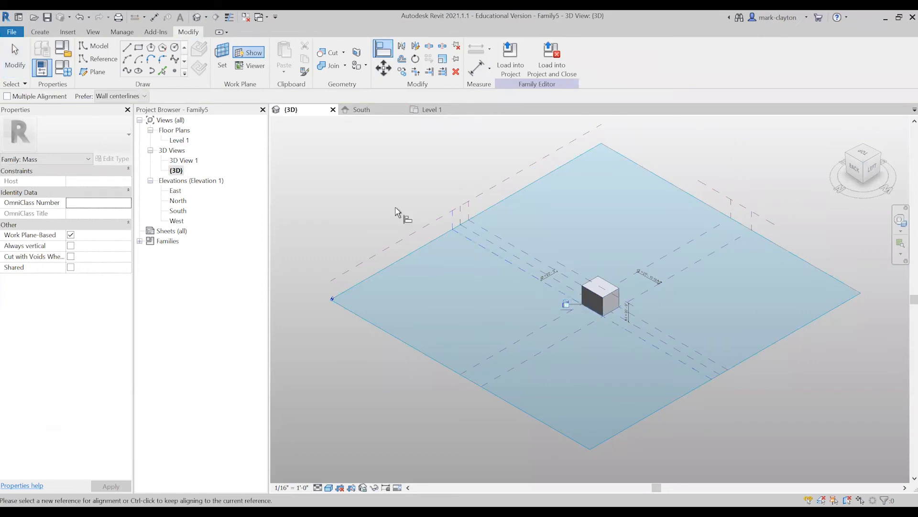
pyautogui.click(15, 58)
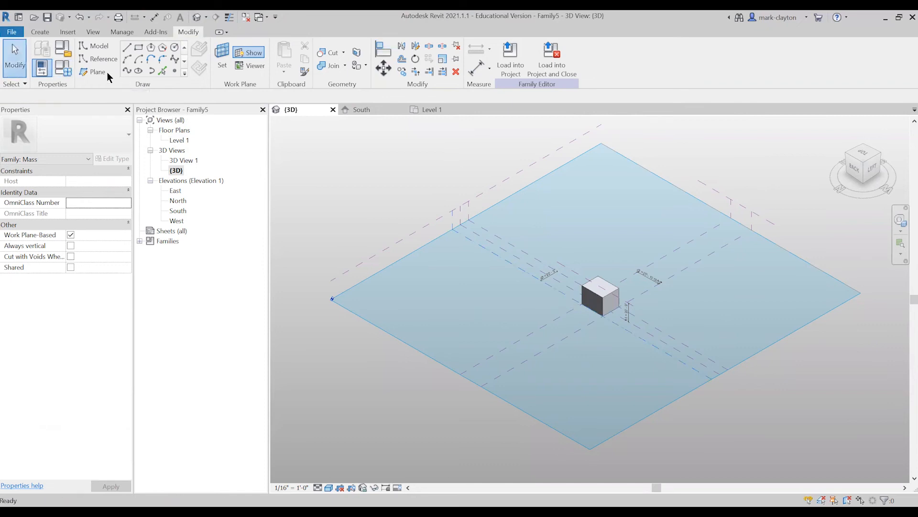
# Step: Flex the box by setting the d1 family parameter to 15 feet and applying the change
pyautogui.click(63, 68)
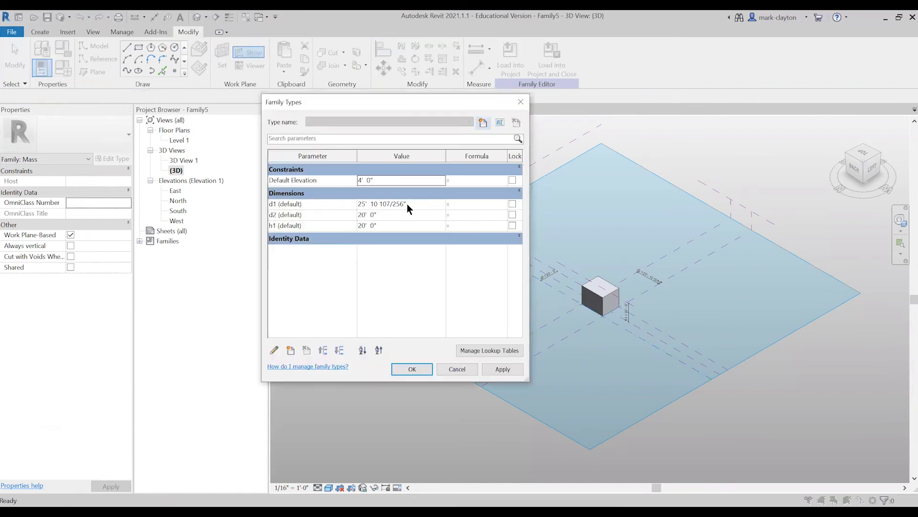
pyautogui.click(422, 205)
pyautogui.write('20')
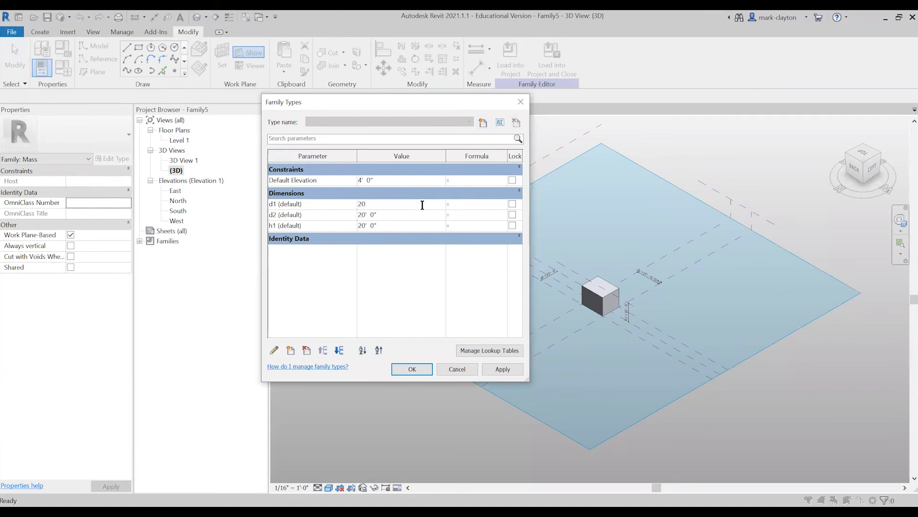
pyautogui.press('BackSpace')
pyautogui.press('BackSpace')
pyautogui.write('15')
pyautogui.press('BackSpace')
pyautogui.write('5')
pyautogui.click(497, 369)
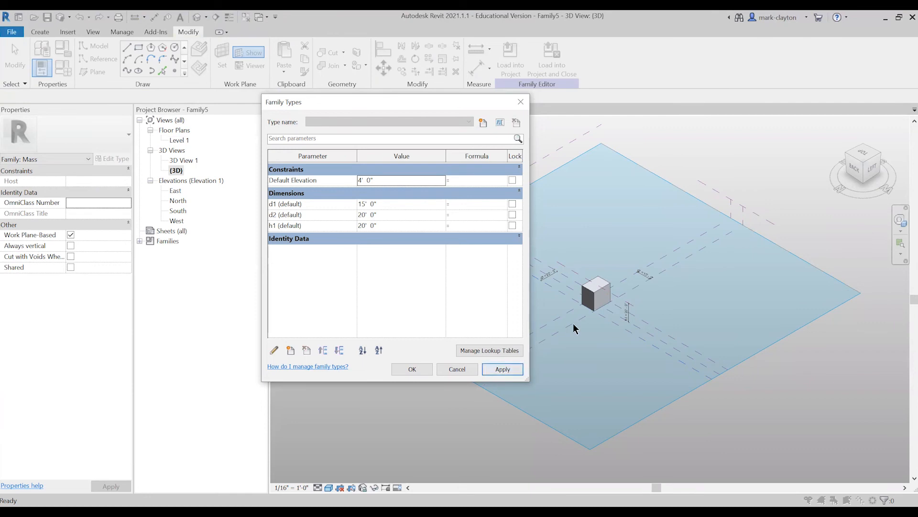
# Step: Flex the box by setting the d2 family parameter to 25 feet and applying the change
pyautogui.click(398, 214)
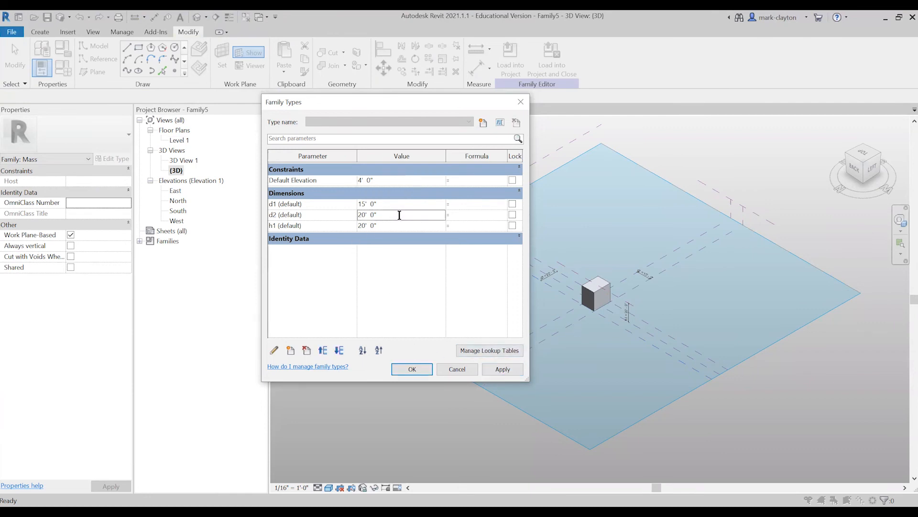
pyautogui.write('25')
pyautogui.press('Tab')
pyautogui.click(504, 368)
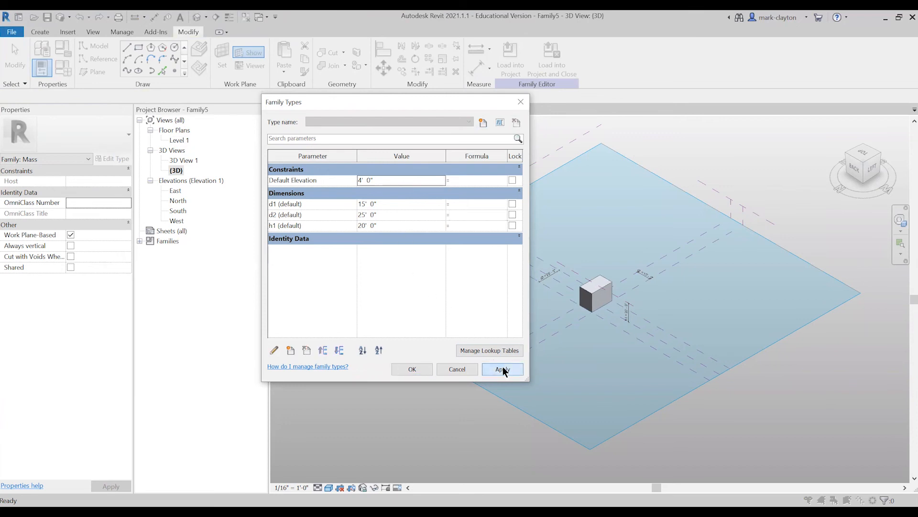
# Step: Set the h1 family parameter to 10 feet and apply it to the box
pyautogui.click(395, 225)
pyautogui.write('10')
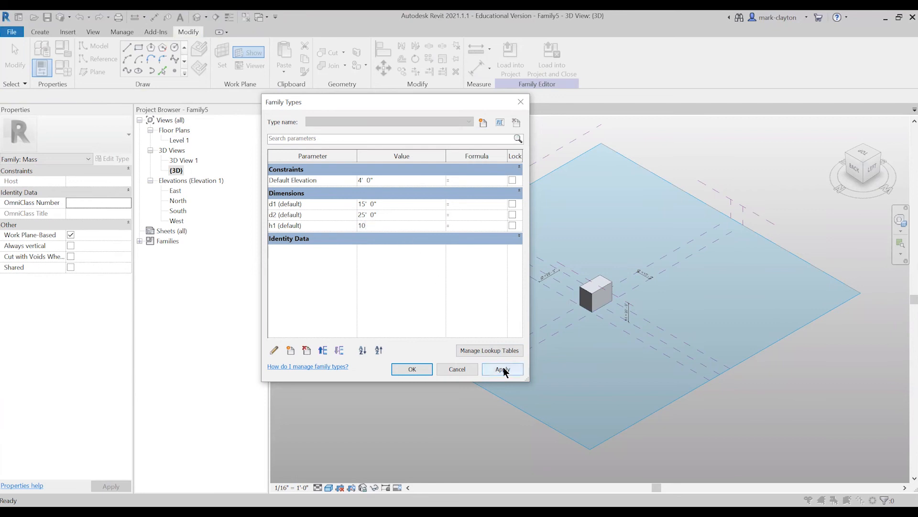
pyautogui.click(503, 369)
# Step: Set the d2 and d1 family parameters to 10 feet each, apply them and finish editing the family types
pyautogui.click(397, 216)
pyautogui.write('1')
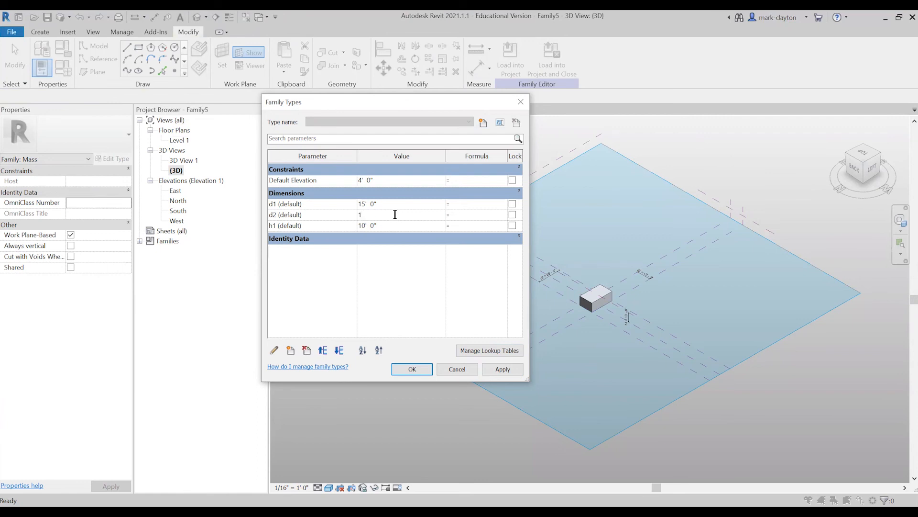
pyautogui.write('0')
pyautogui.click(394, 204)
pyautogui.write('10')
pyautogui.press('Tab')
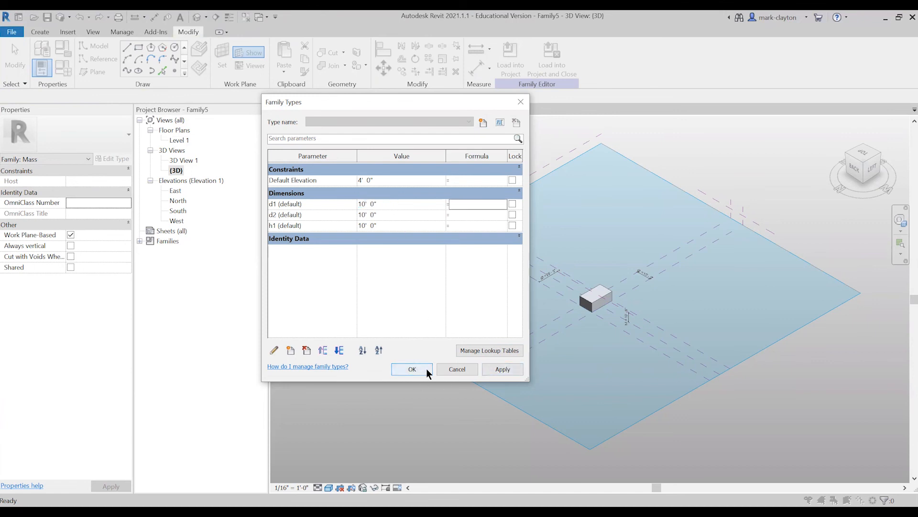
pyautogui.click(498, 370)
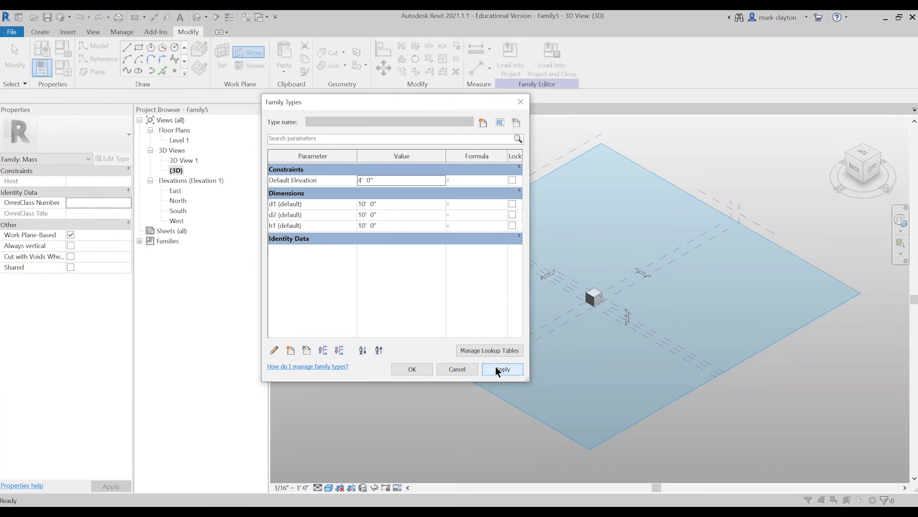
pyautogui.click(411, 369)
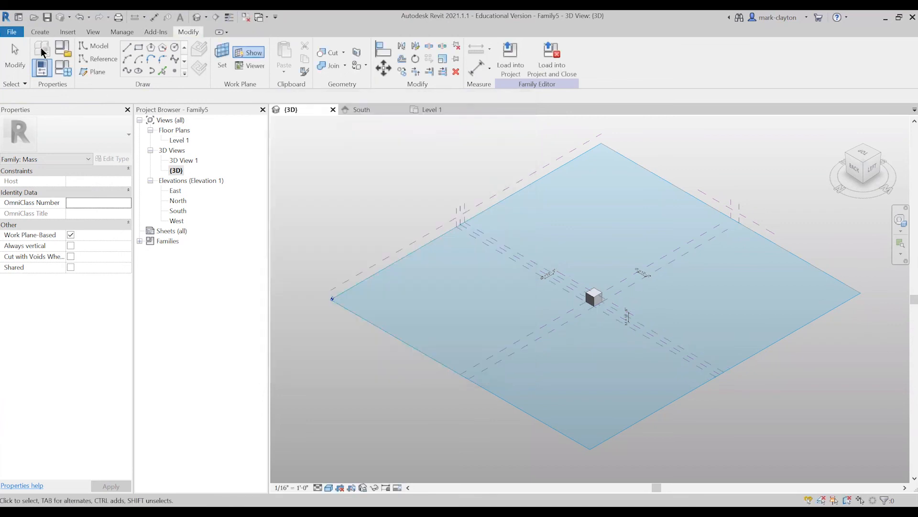
# Step: Start saving the family under a new name and choose the Conceptual Mass folder inside English-Imperial as its location
pyautogui.click(12, 31)
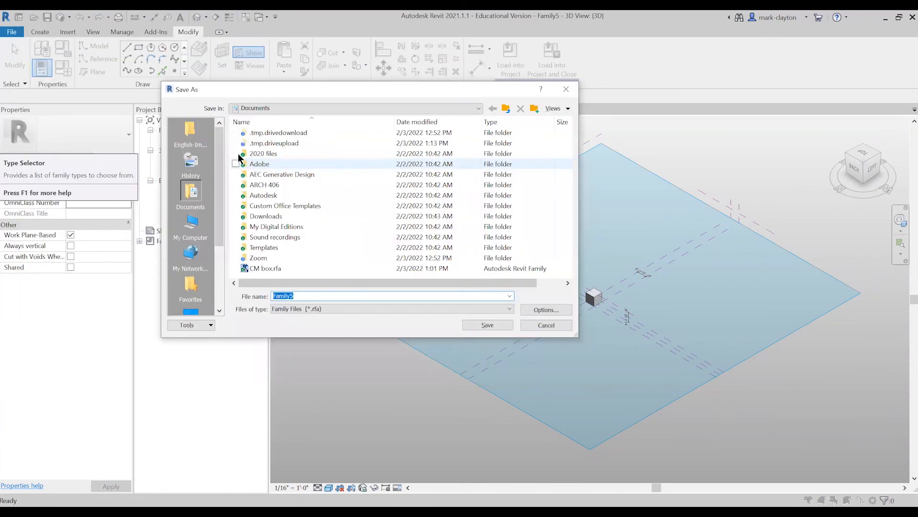
pyautogui.click(189, 137)
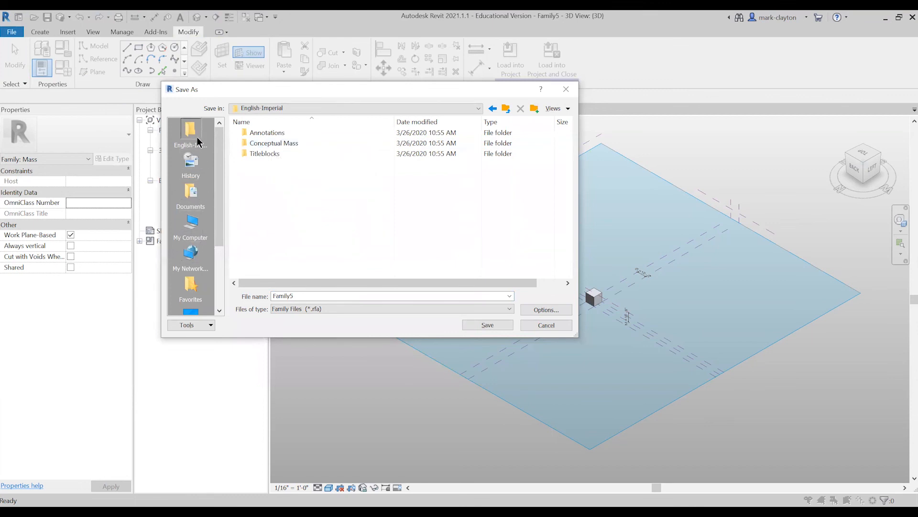
pyautogui.click(210, 325)
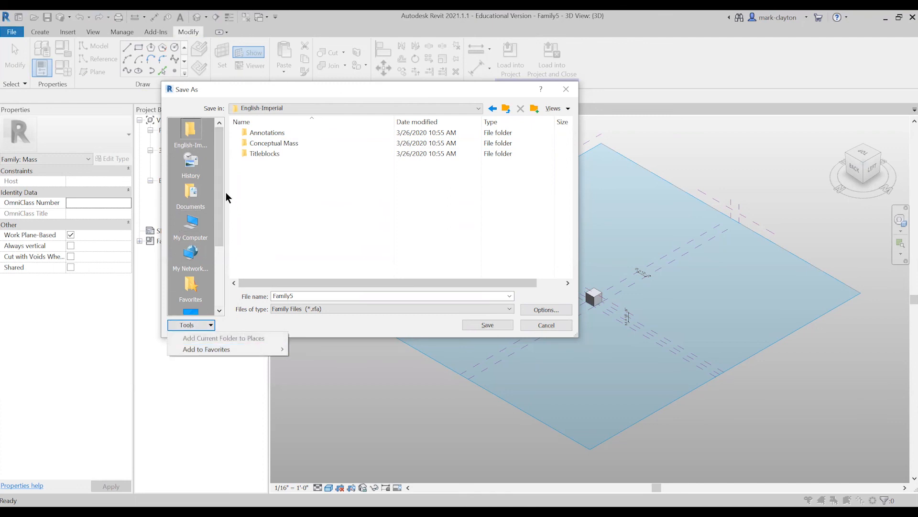
pyautogui.doubleClick(275, 143)
# Step: Name the family file CM box.rfa for saving in the Conceptual Mass folder
pyautogui.doubleClick(299, 296)
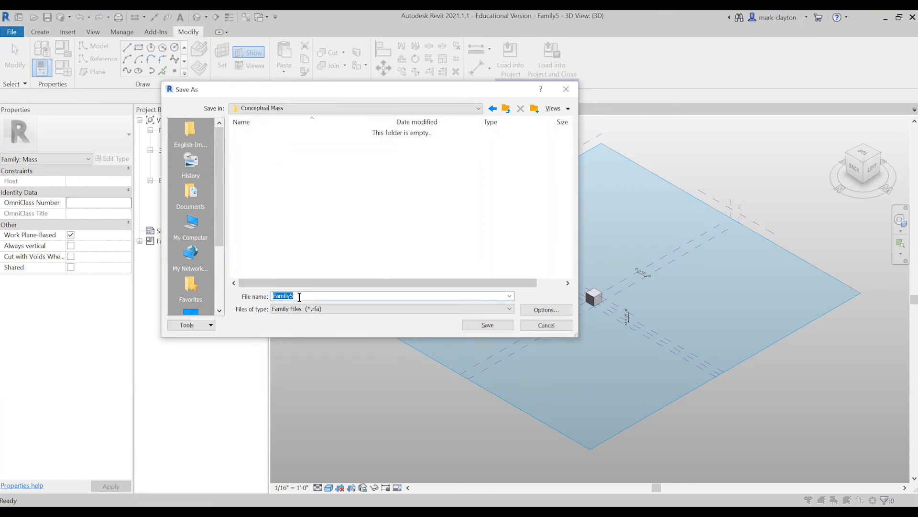
pyautogui.write('box')
pyautogui.press('BackSpace')
pyautogui.press('BackSpace')
pyautogui.press('BackSpace')
pyautogui.write('CM box.rfa')
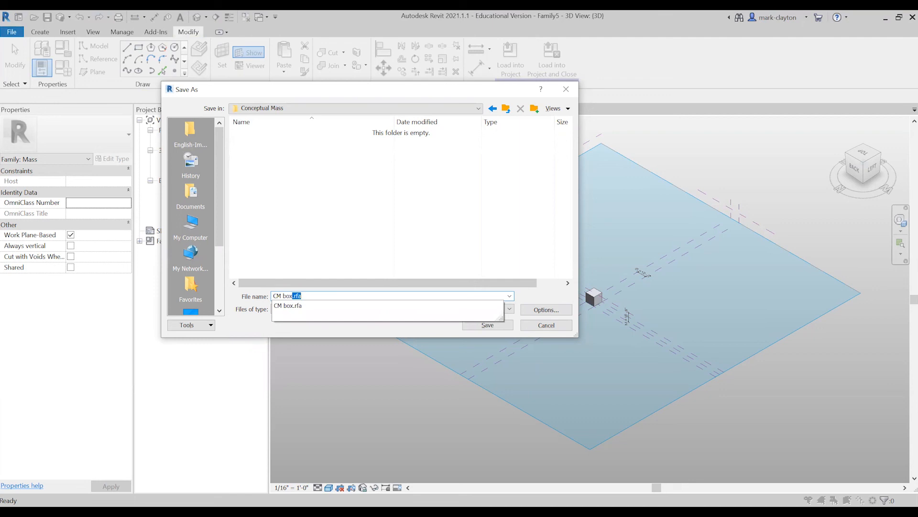